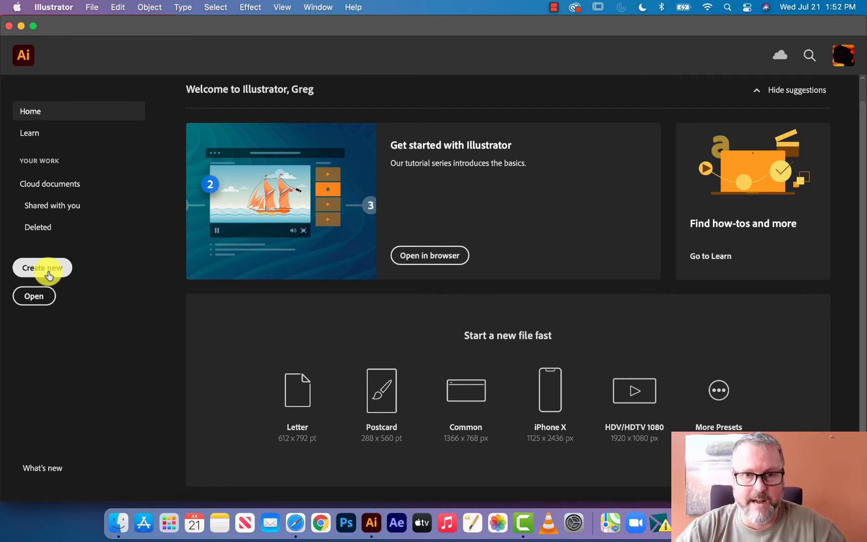
# - Open the setup window for creating a new document
pyautogui.click(91, 7)
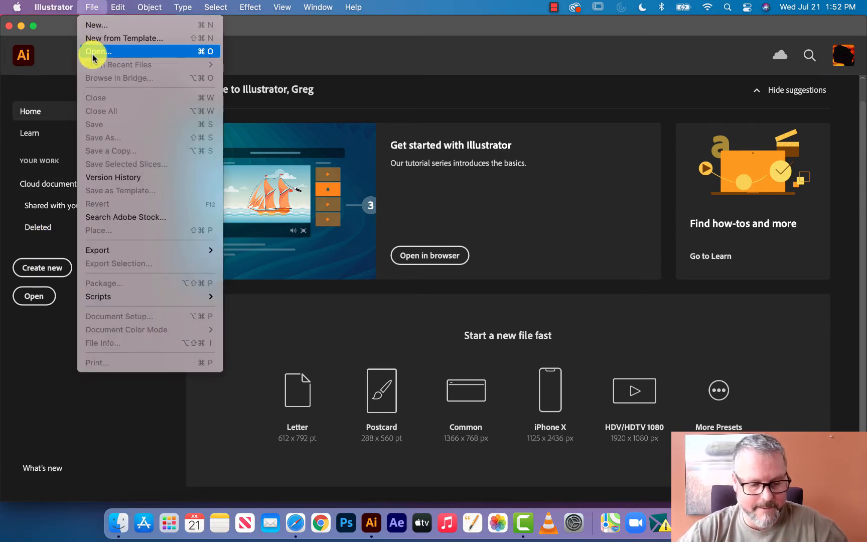
pyautogui.click(89, 5)
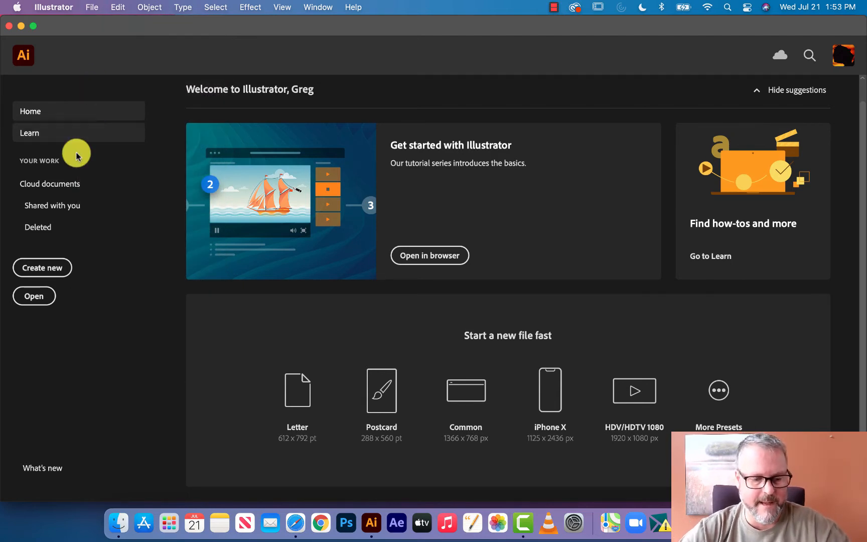
pyautogui.click(46, 275)
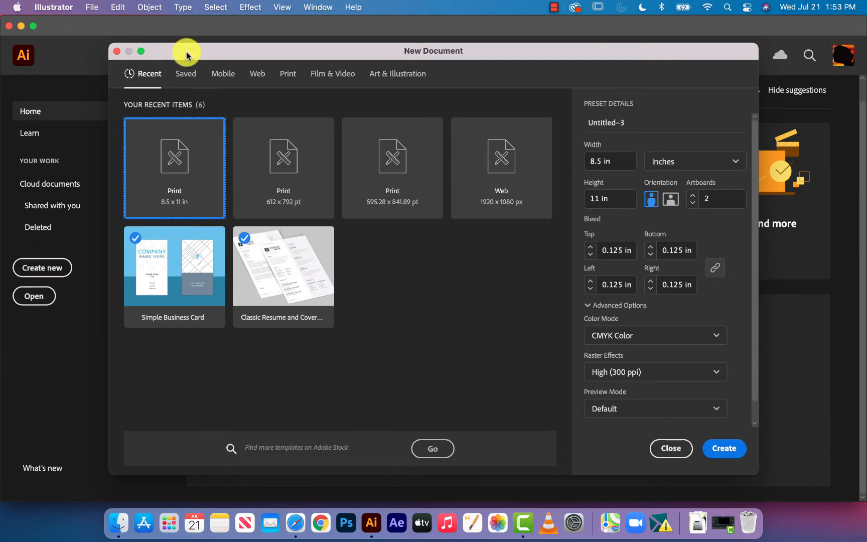
pyautogui.moveTo(185, 52); pyautogui.dragTo(182, 32)
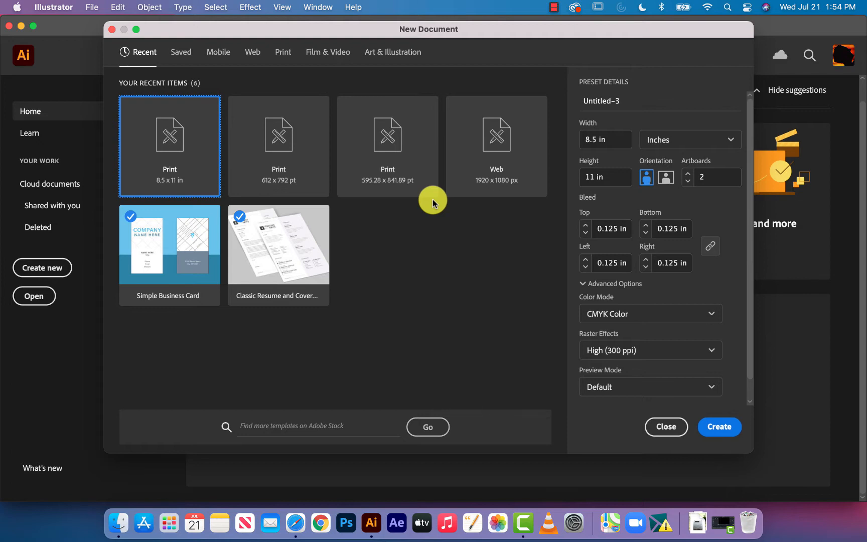
# - Examine the full set of blank document presets for mobile devices
pyautogui.click(220, 52)
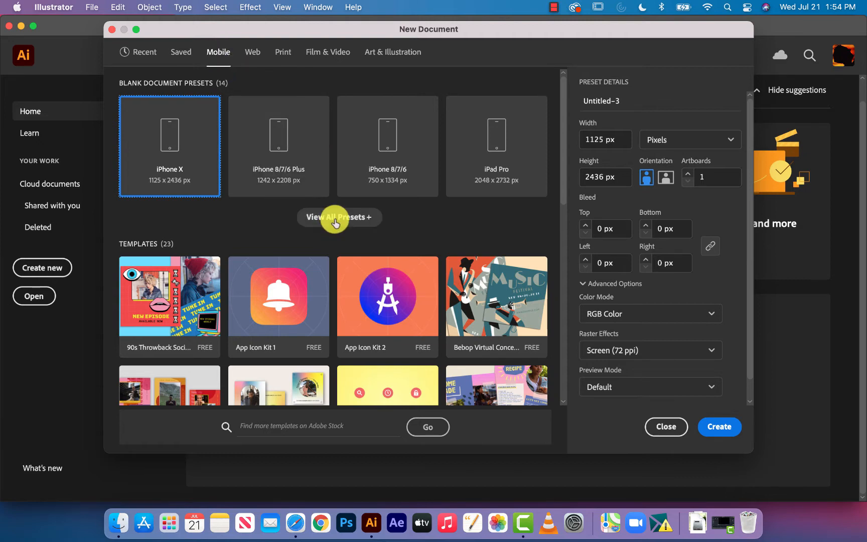
pyautogui.click(336, 217)
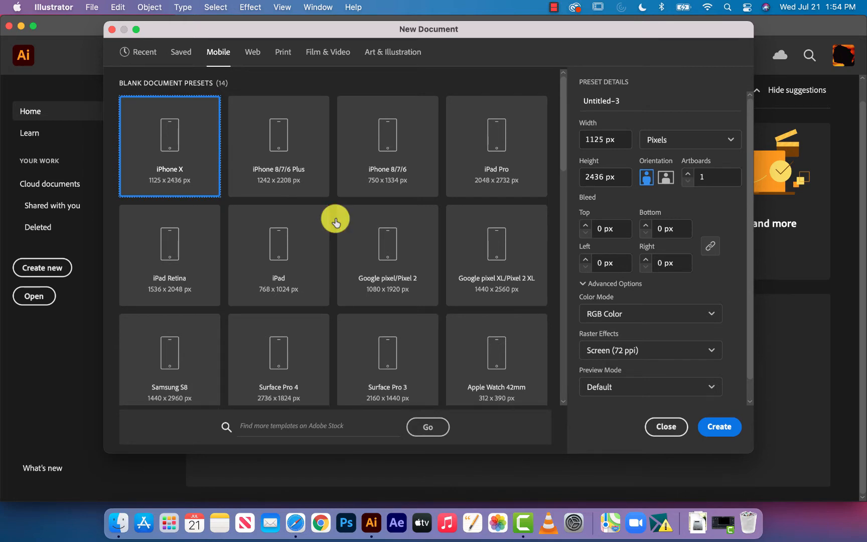
pyautogui.scroll(-10, 335, 221)
pyautogui.scroll(10, 335, 221)
pyautogui.scroll(-3, 335, 221)
pyautogui.scroll(2, 335, 221)
pyautogui.scroll(-2, 335, 220)
pyautogui.scroll(2, 335, 221)
# - Examine the full set of blank document presets for web
pyautogui.click(254, 55)
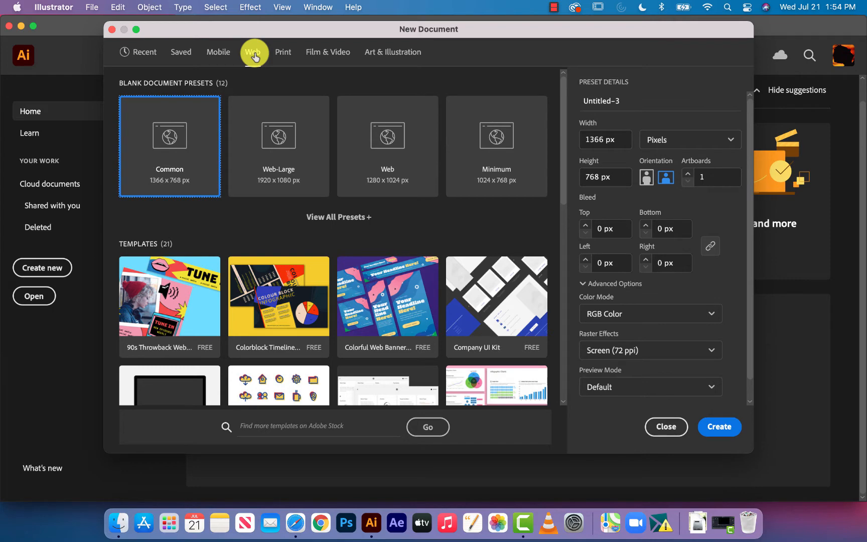
pyautogui.click(344, 218)
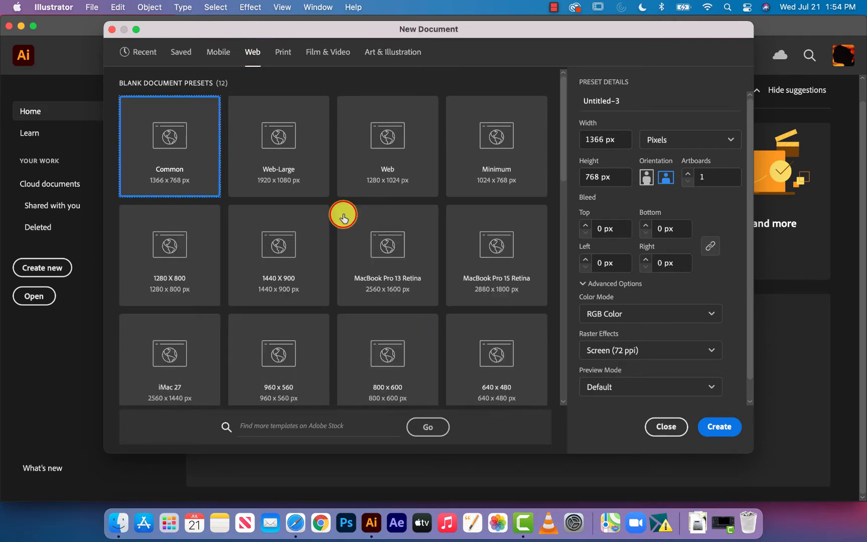
pyautogui.scroll(-4, 344, 217)
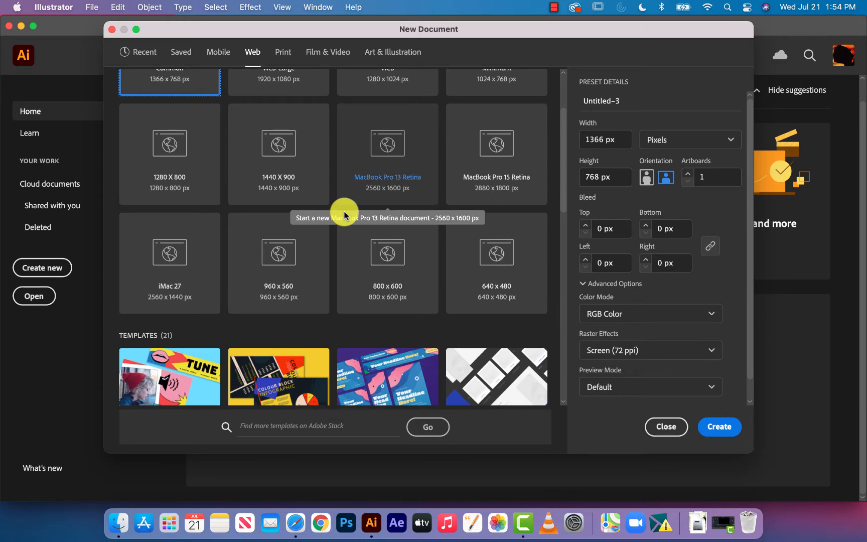
pyautogui.scroll(4, 312, 171)
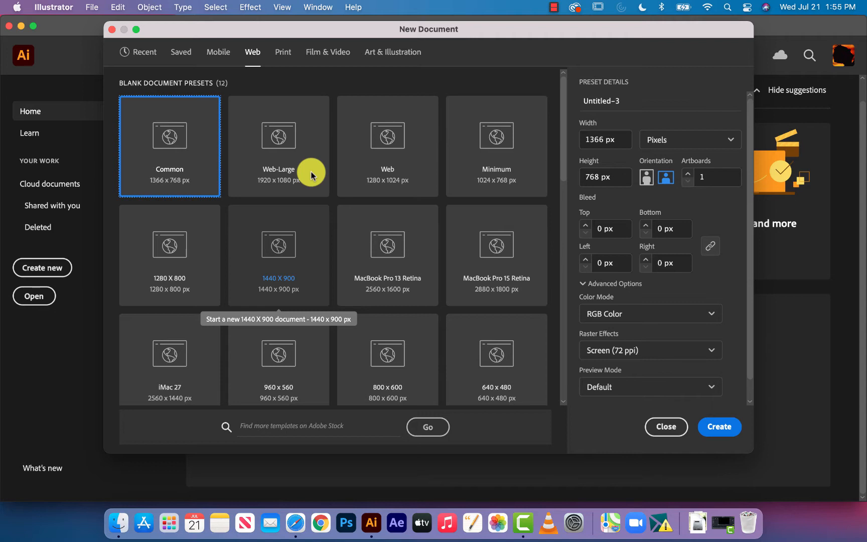
# - Look over the print, film and video, and art and illustration document presets
pyautogui.click(282, 54)
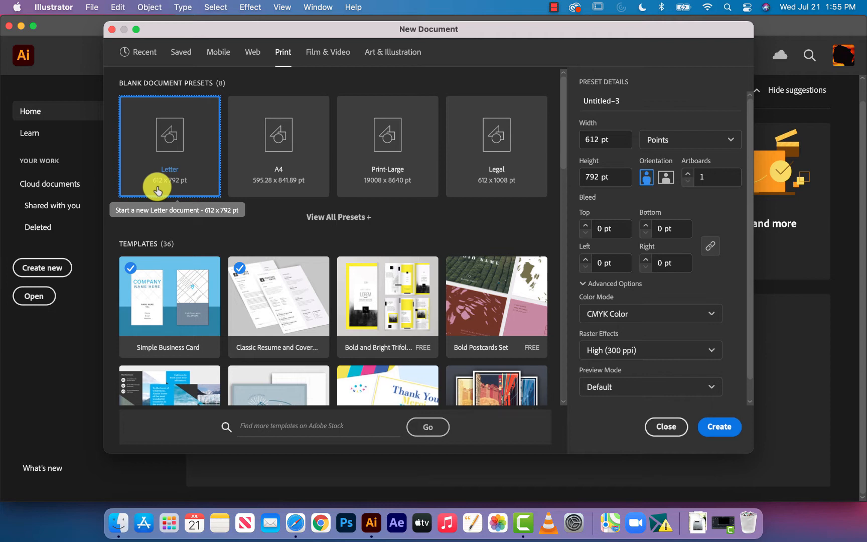
pyautogui.click(325, 54)
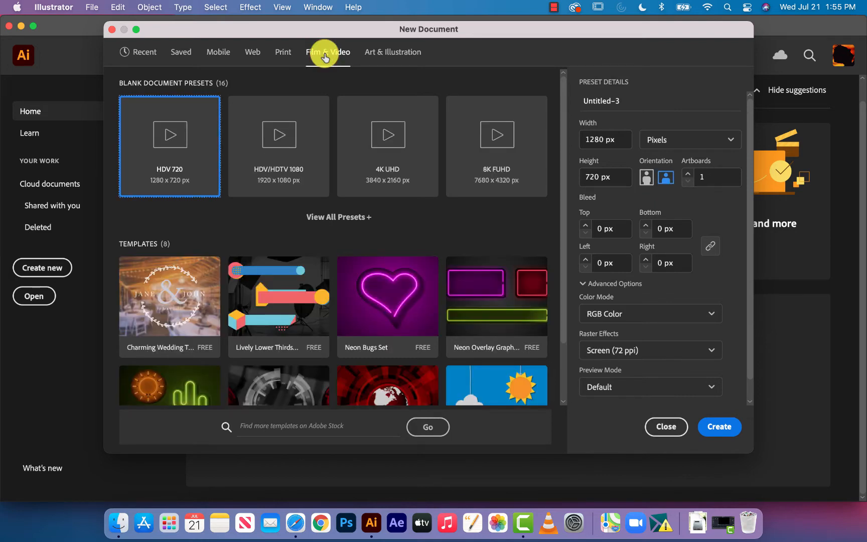
pyautogui.click(400, 55)
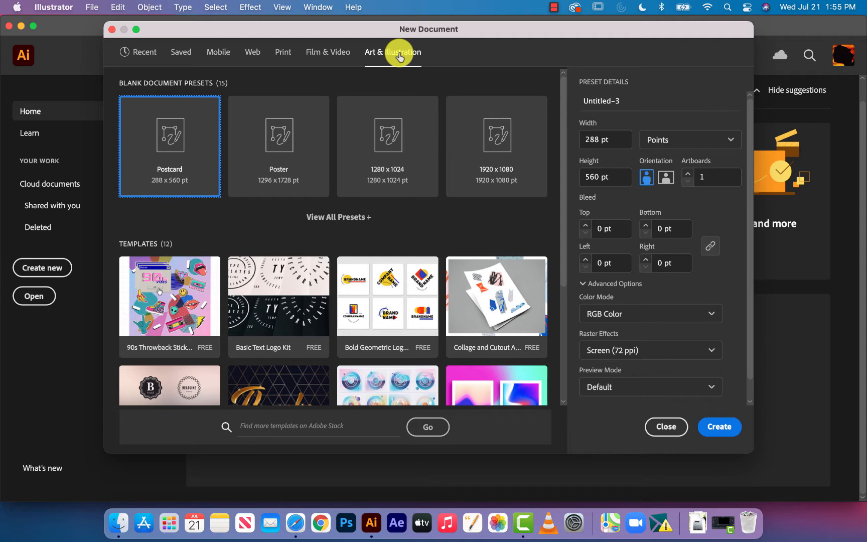
pyautogui.click(324, 216)
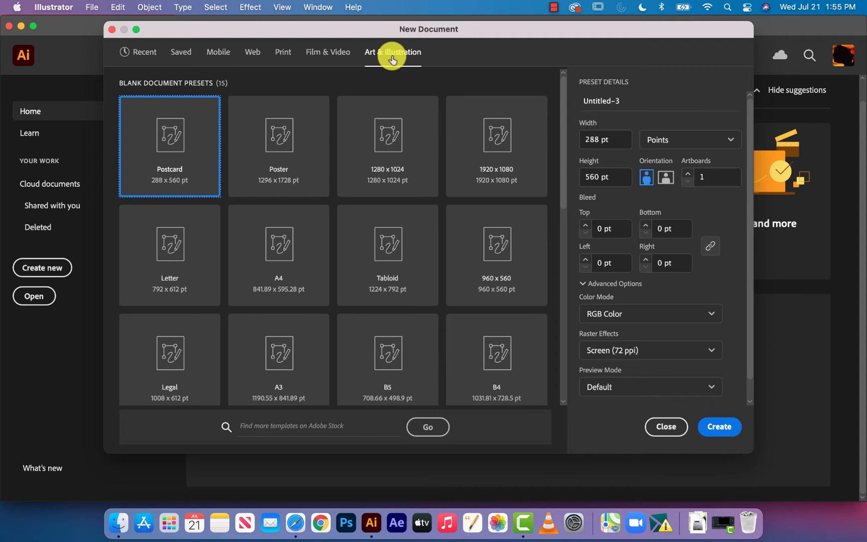
# - Choose the Letter preset from the print document presets
pyautogui.click(284, 53)
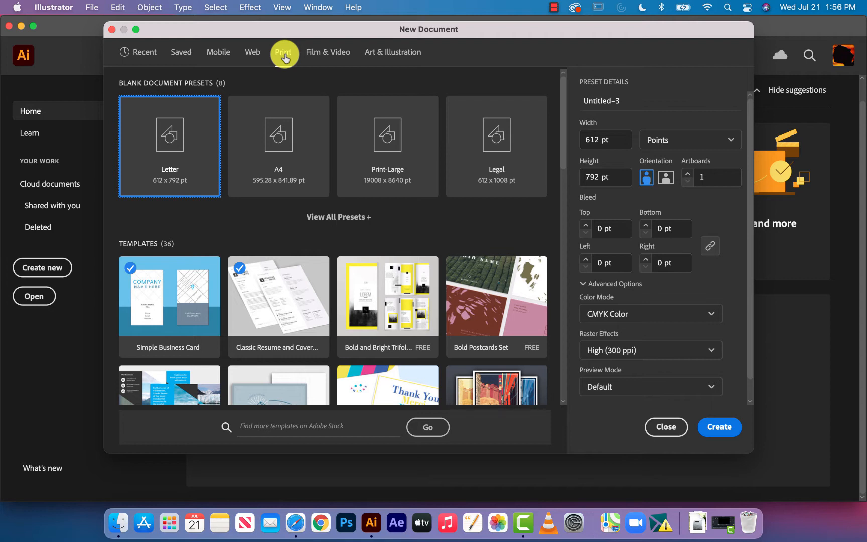
pyautogui.click(283, 54)
pyautogui.click(191, 148)
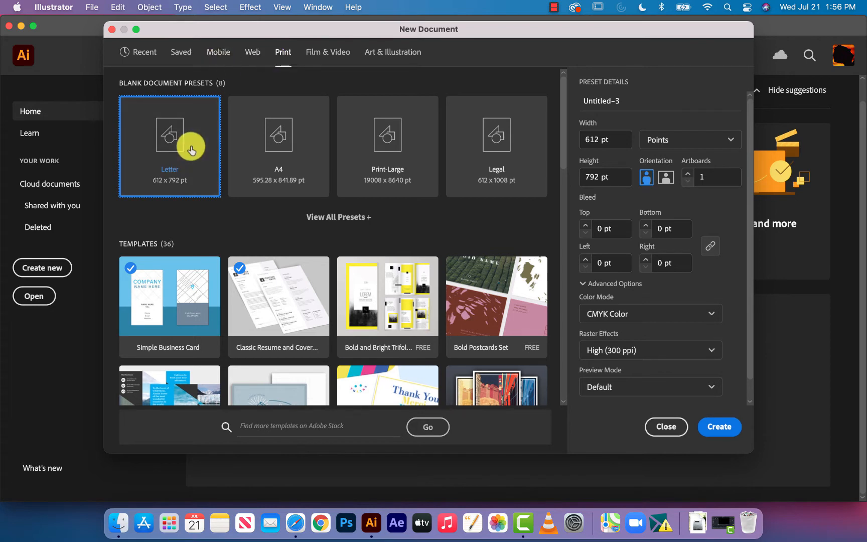
pyautogui.click(181, 156)
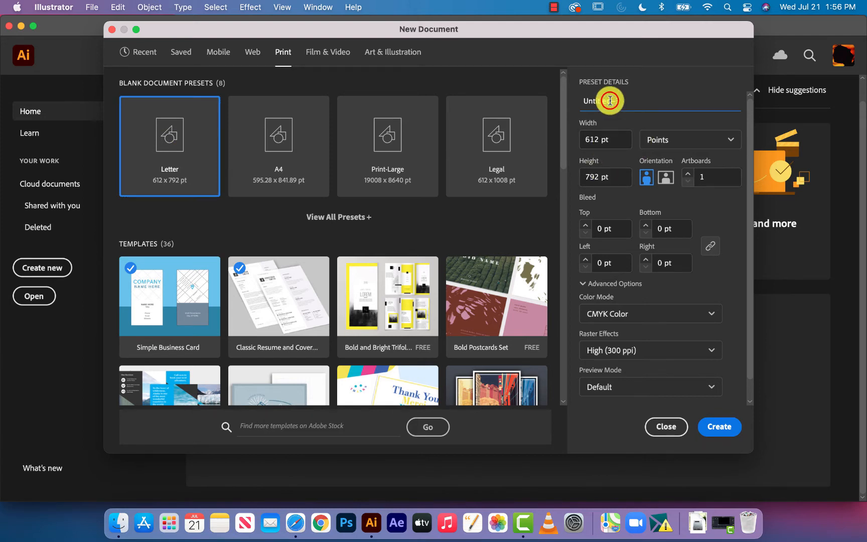
# - Name the new document WORKSPACE
pyautogui.click(627, 99)
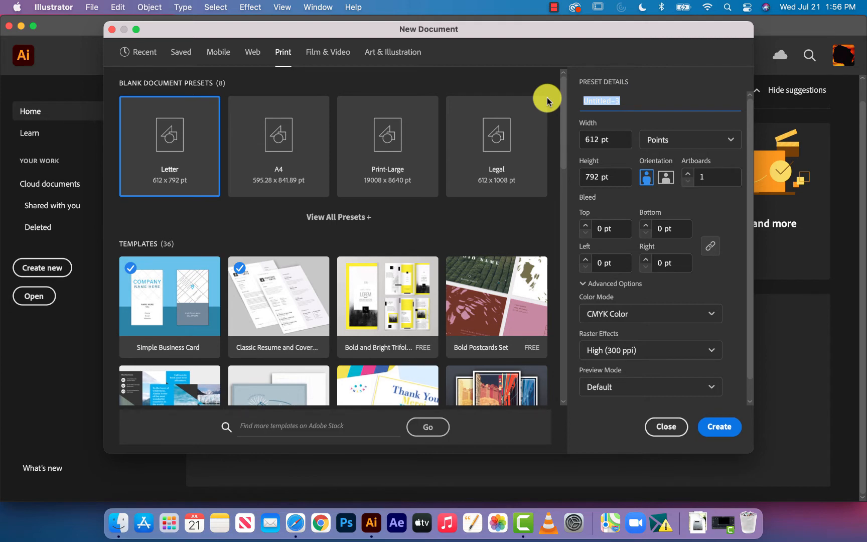
pyautogui.write('WORKSS')
pyautogui.press('BackSpace')
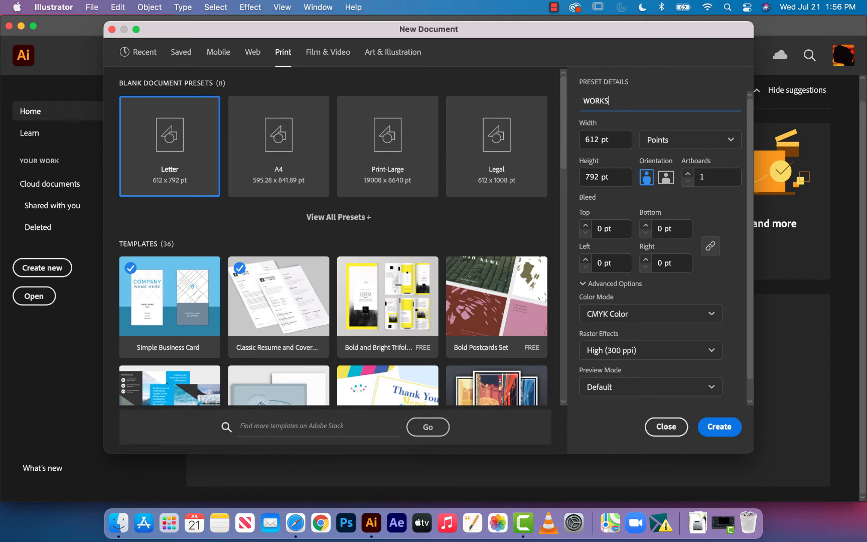
pyautogui.write('PACE')
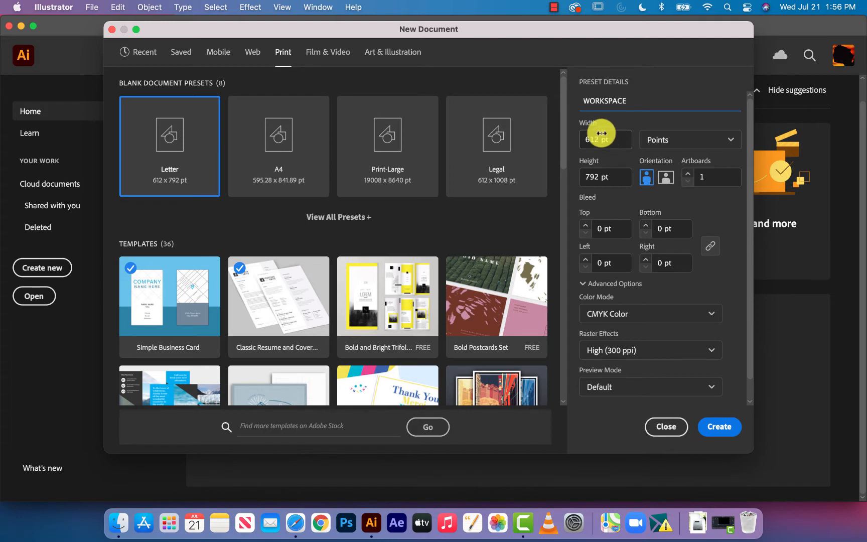
# - Set the document units to inches and the orientation to portrait
pyautogui.click(694, 144)
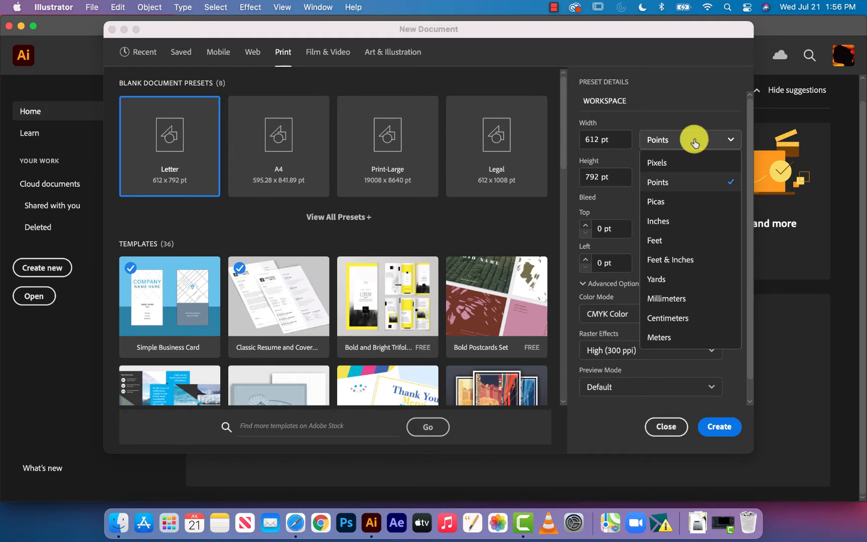
pyautogui.click(670, 163)
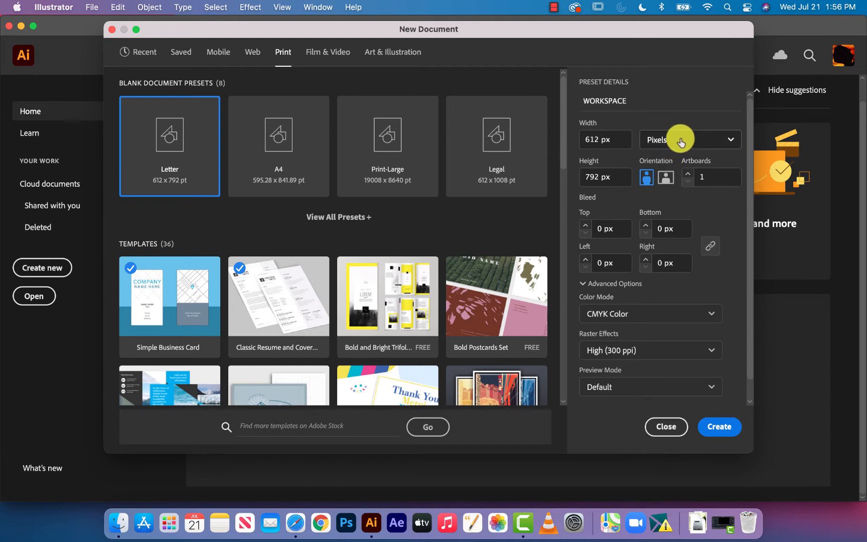
pyautogui.click(681, 143)
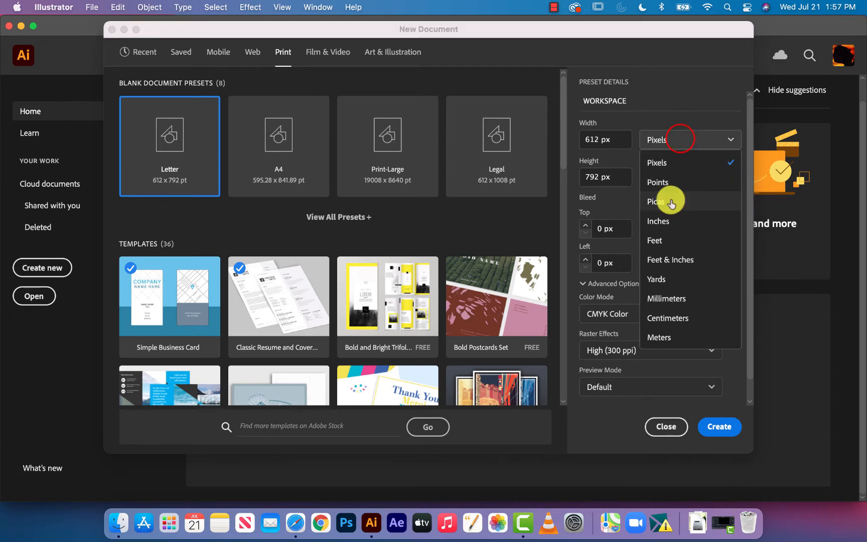
pyautogui.click(669, 218)
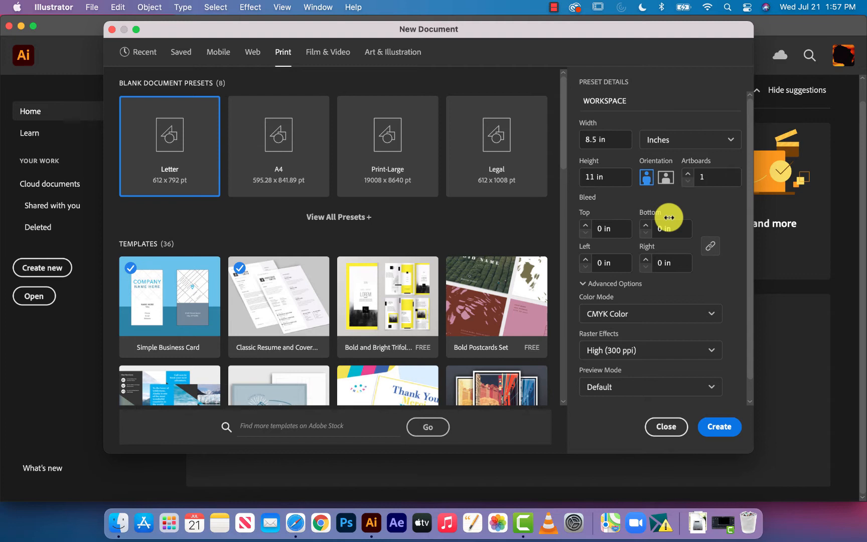
pyautogui.click(664, 180)
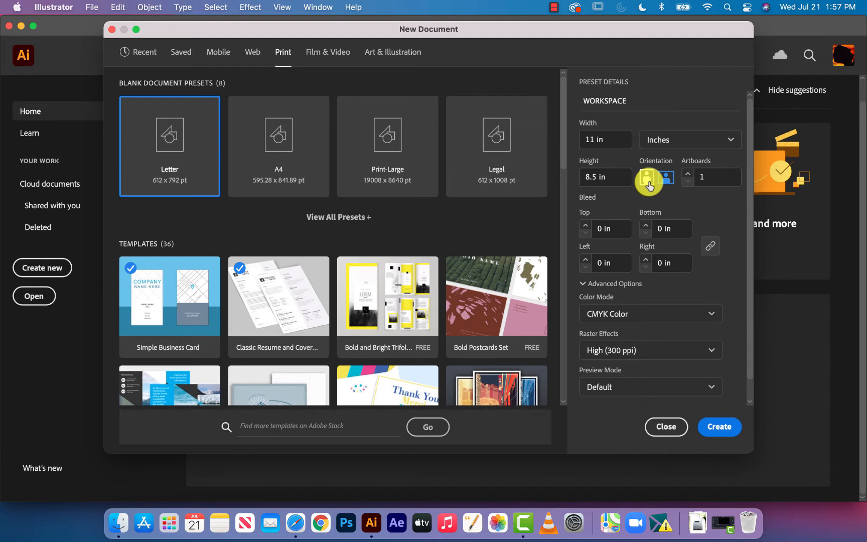
pyautogui.click(648, 184)
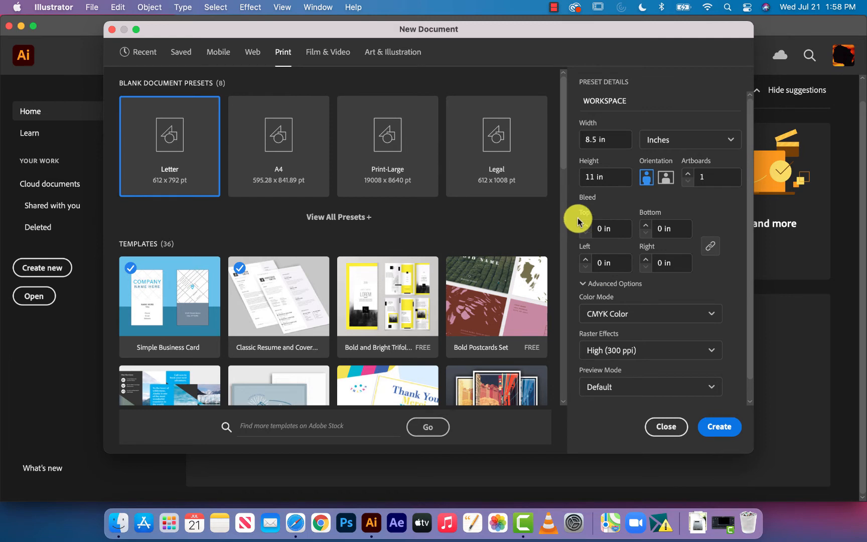
# - Set the color mode to RGB Color and create the document
pyautogui.click(642, 317)
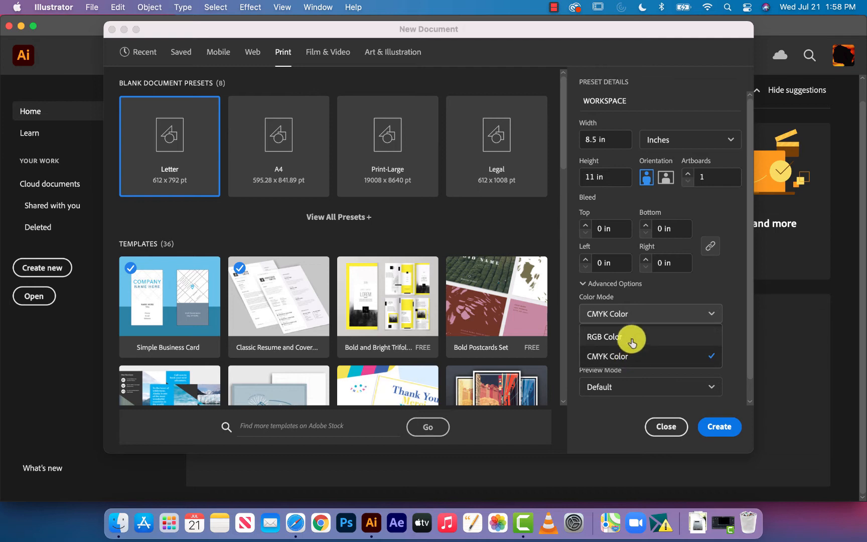
pyautogui.click(631, 338)
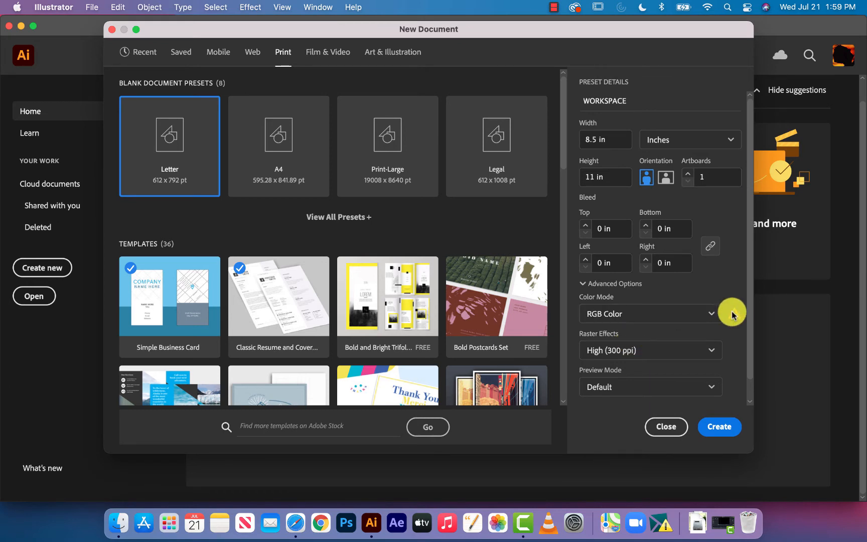
pyautogui.moveTo(739, 317)
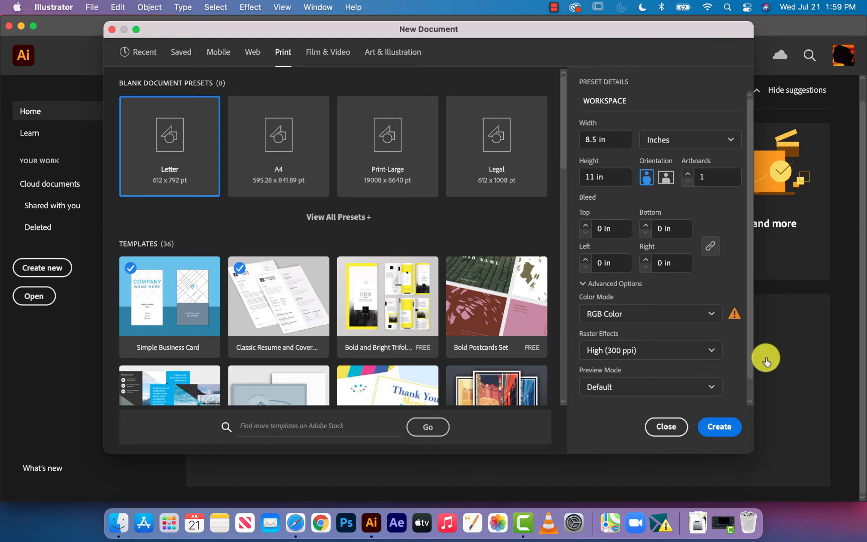
pyautogui.click(719, 426)
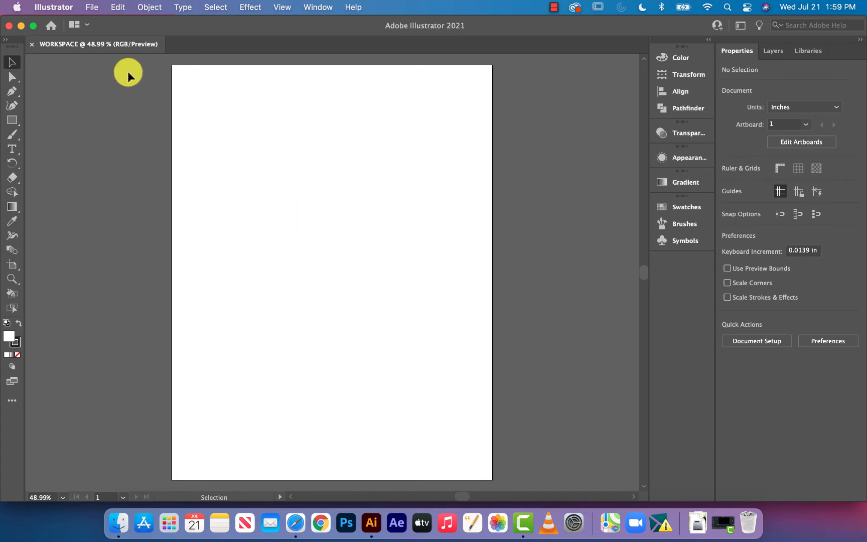
pyautogui.click(50, 9)
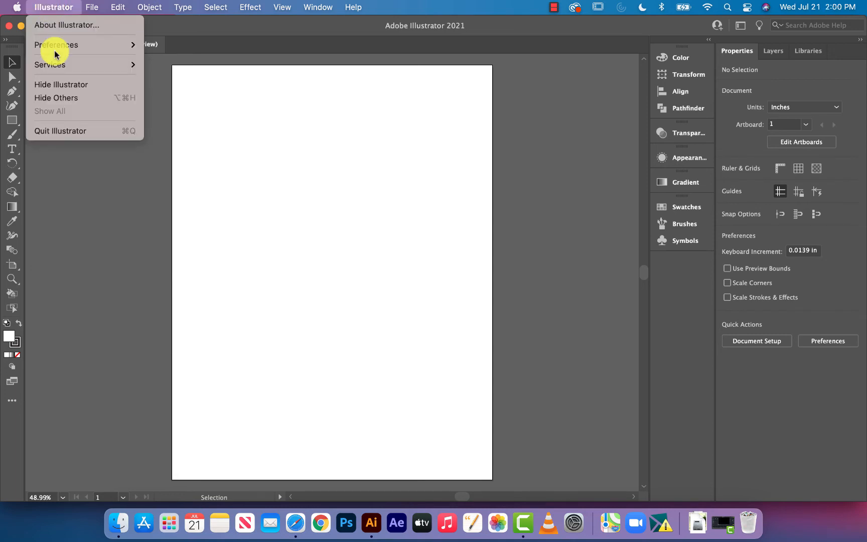
pyautogui.moveTo(57, 51)
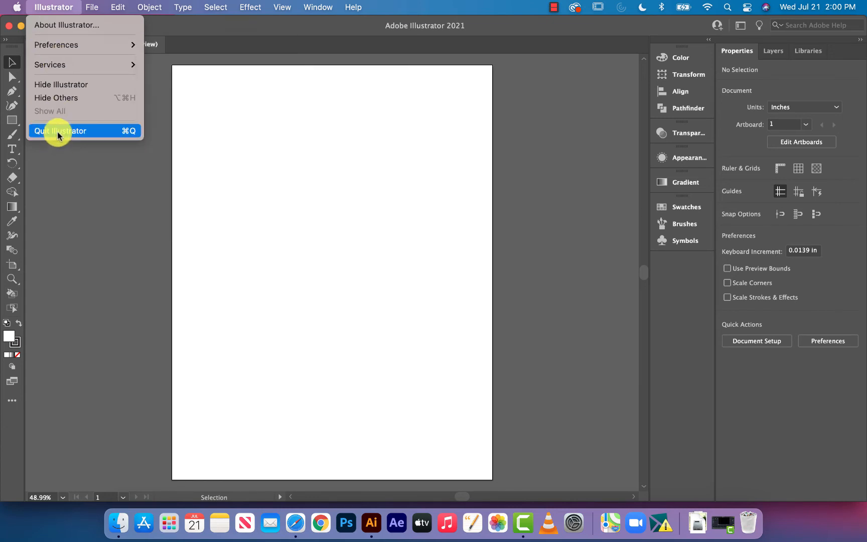
pyautogui.moveTo(93, 8)
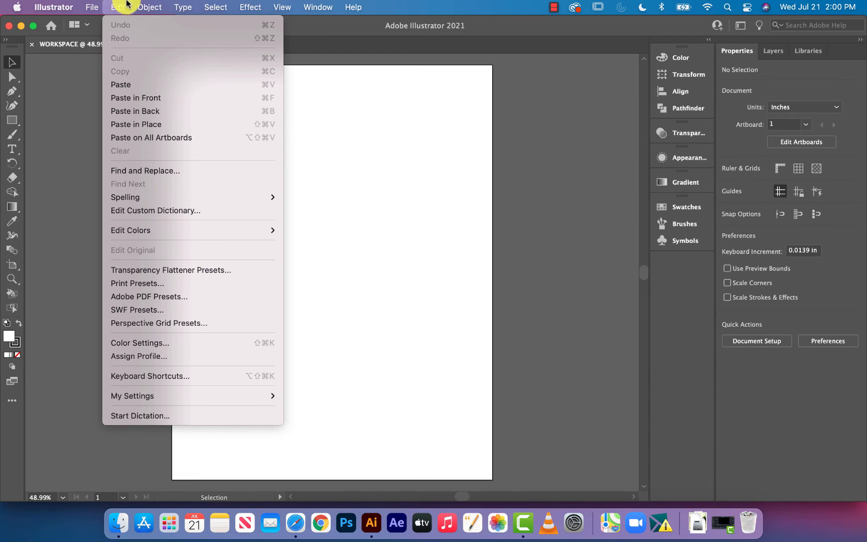
pyautogui.moveTo(144, 6)
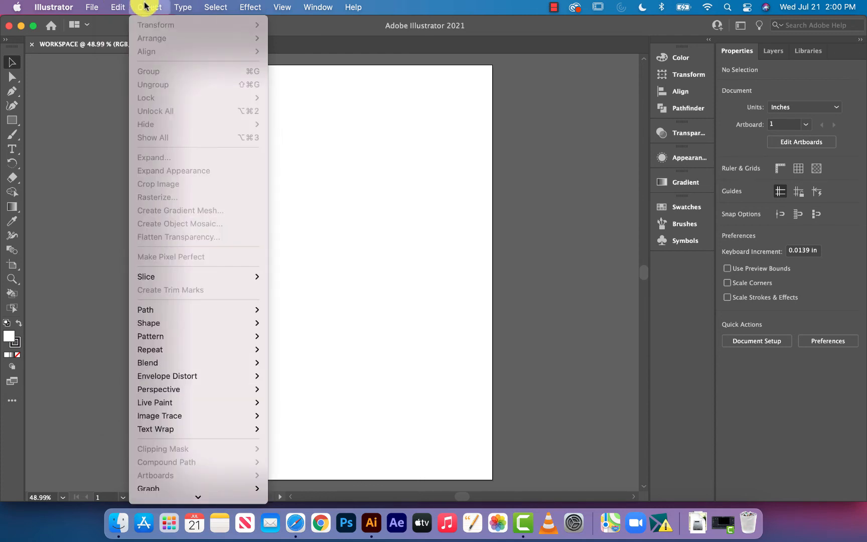
pyautogui.moveTo(249, 6)
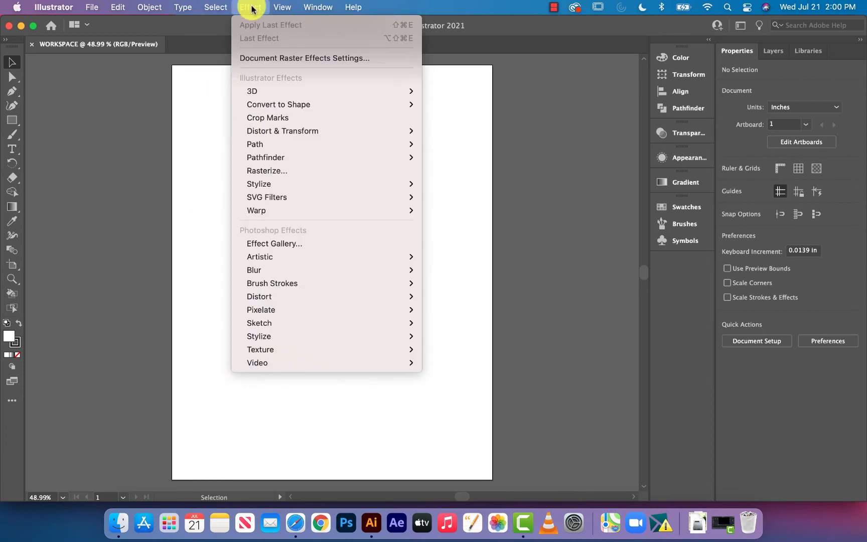
# - Turn on Smart Guides for the document and switch them off again
pyautogui.moveTo(289, 7)
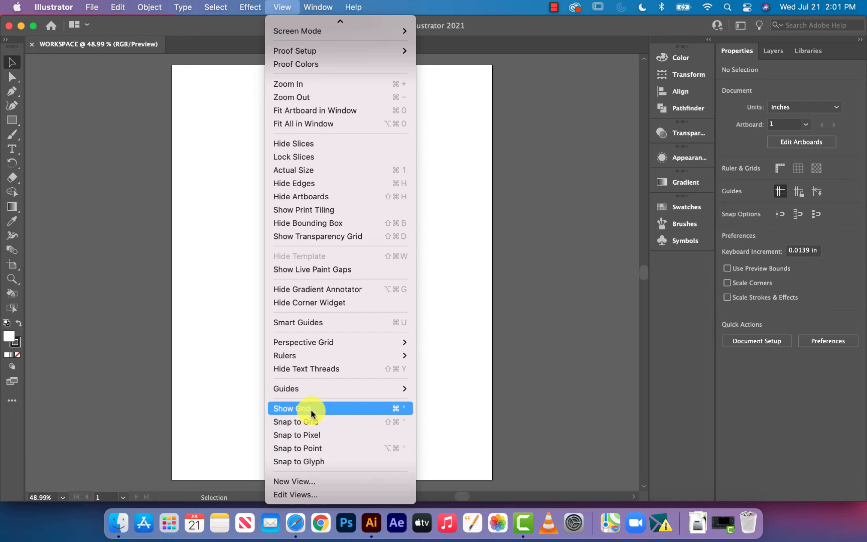
pyautogui.click(333, 325)
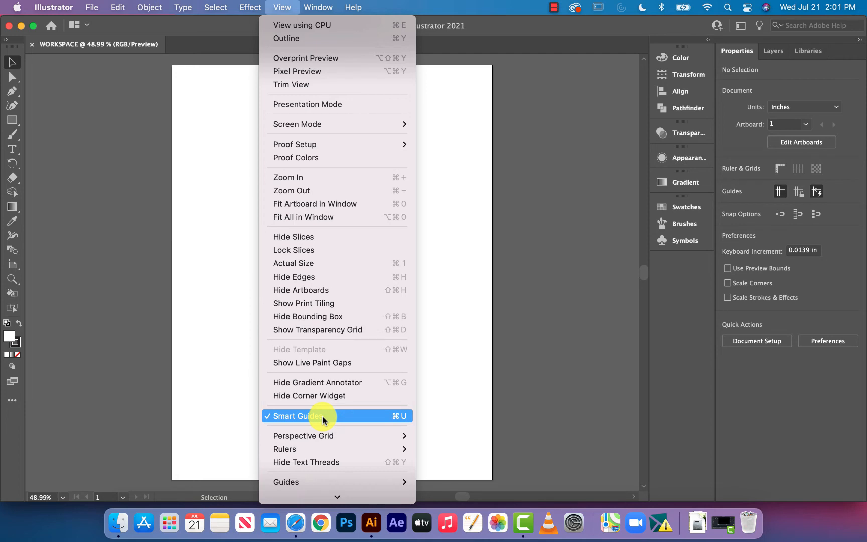
pyautogui.scroll(-5, 322, 416)
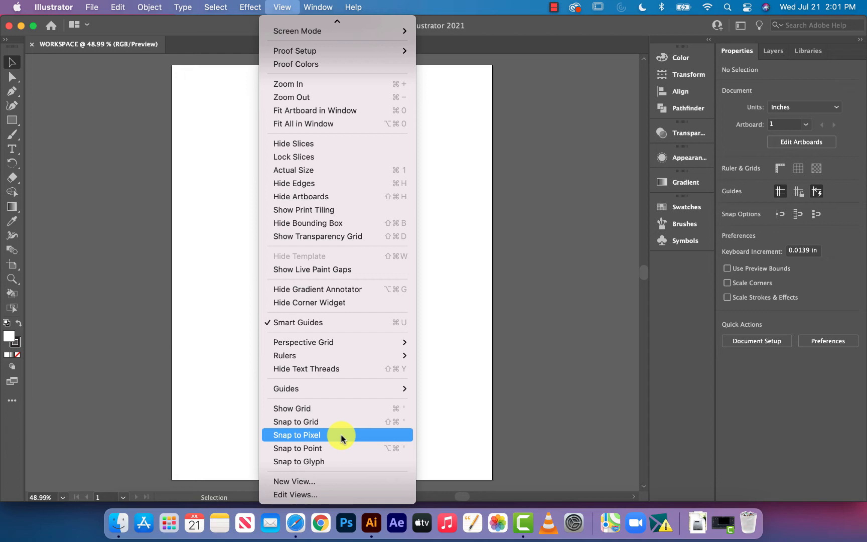
pyautogui.click(334, 323)
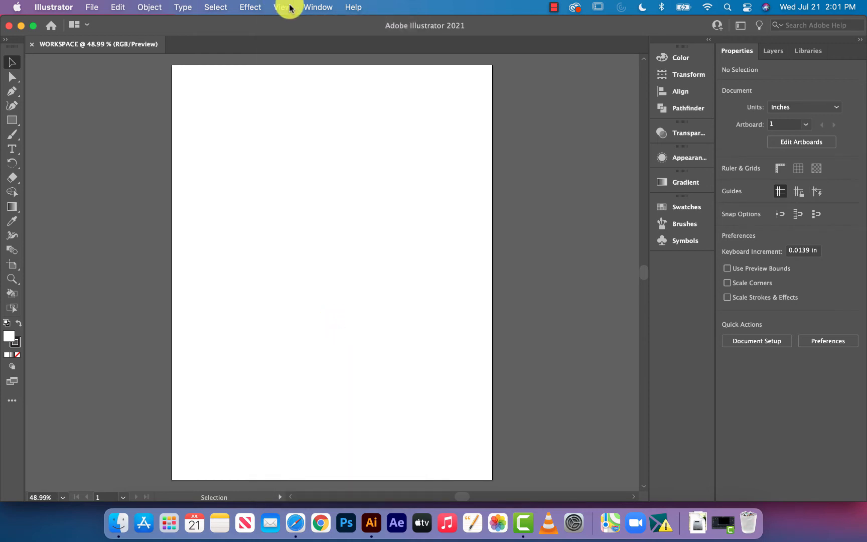
# - Look over the list of available panels and view the docked Color, Transform, Align and Pathfinder panels
pyautogui.click(319, 8)
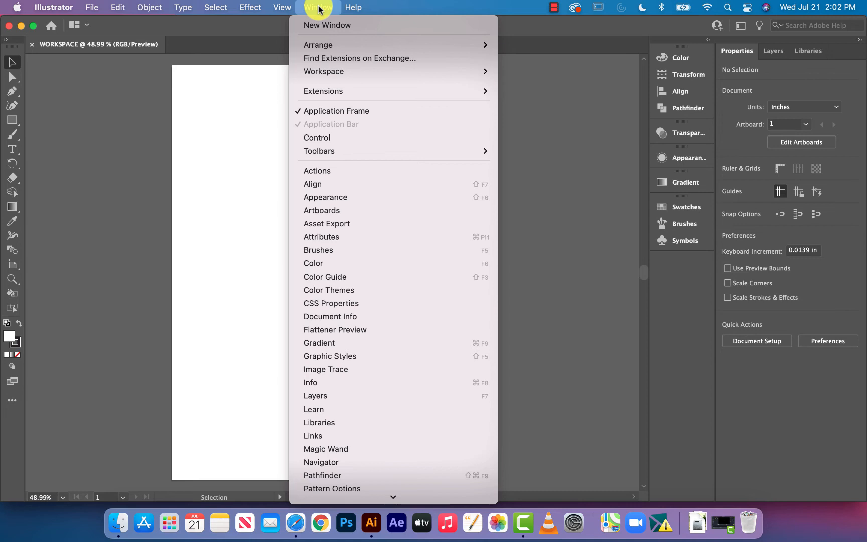
pyautogui.click(318, 8)
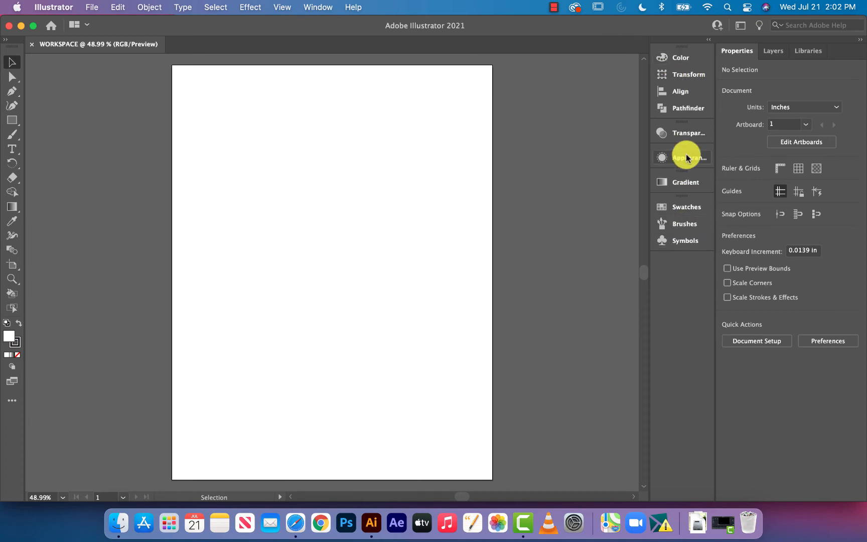
pyautogui.click(681, 59)
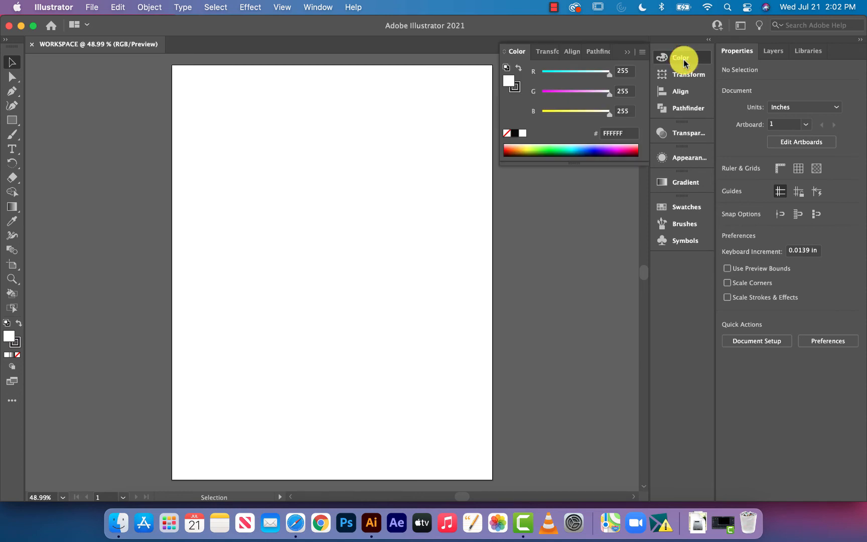
pyautogui.click(548, 52)
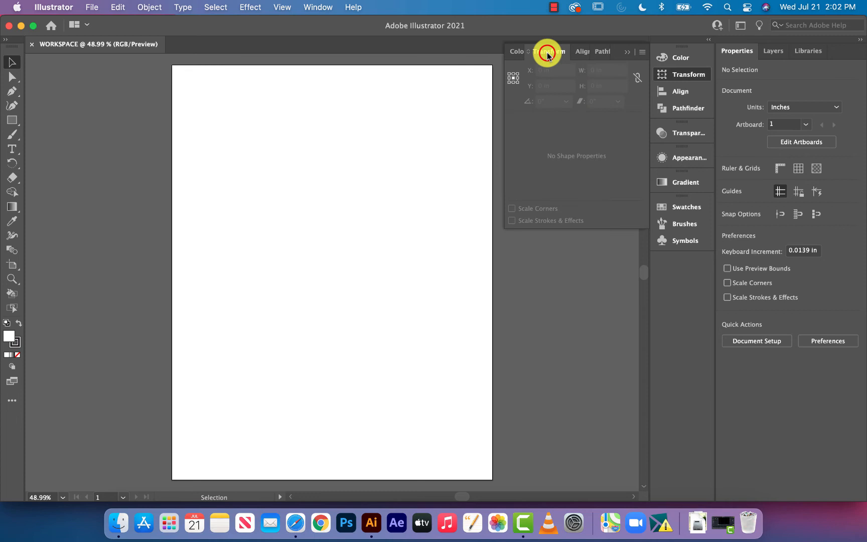
pyautogui.click(583, 52)
pyautogui.click(600, 52)
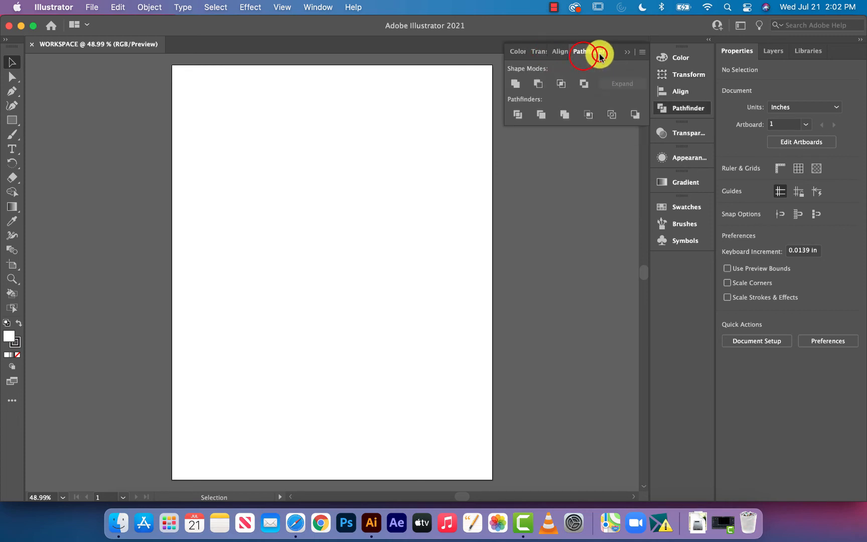
pyautogui.click(677, 57)
pyautogui.click(681, 74)
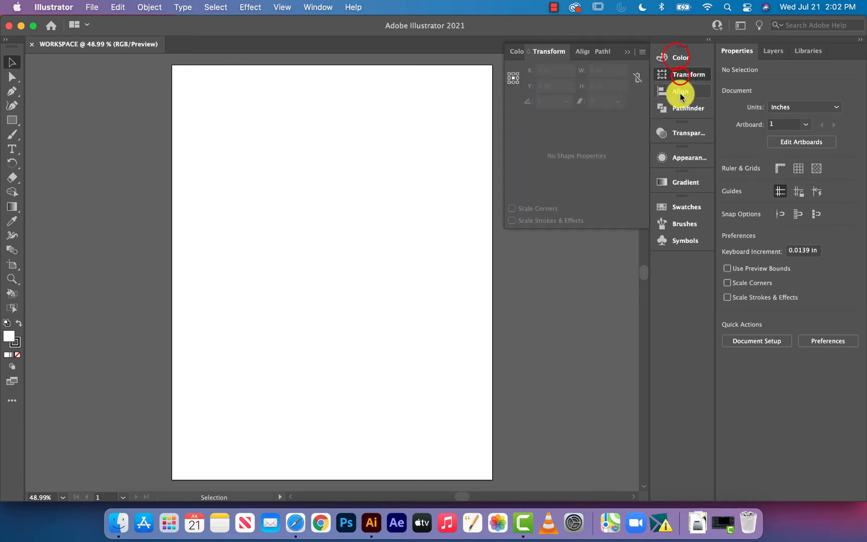
pyautogui.click(682, 95)
pyautogui.click(682, 107)
pyautogui.click(684, 58)
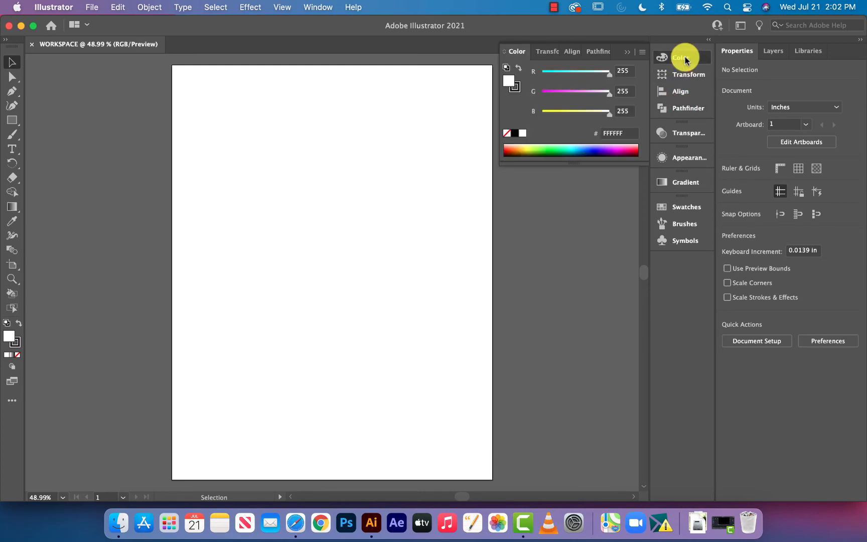
# - Expand the docked panels to view their full contents, collapse them back to icons and close the open Color panel
pyautogui.click(709, 40)
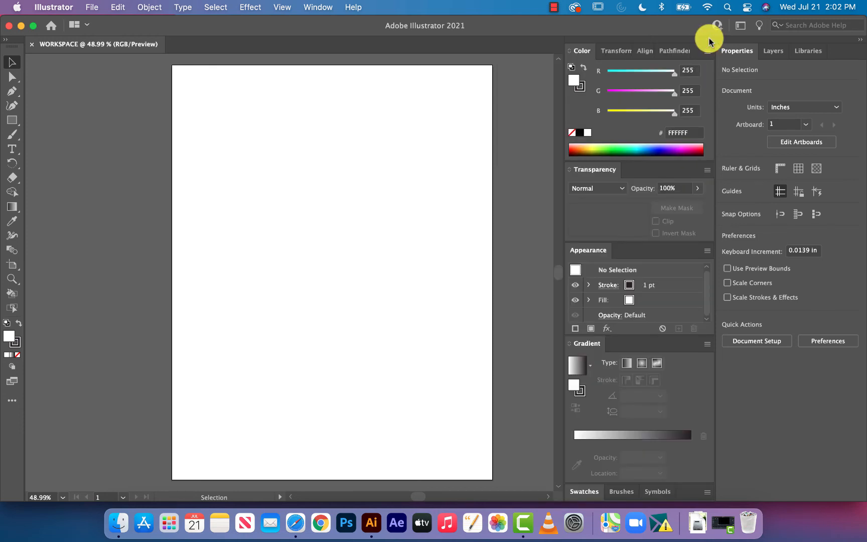
pyautogui.click(709, 40)
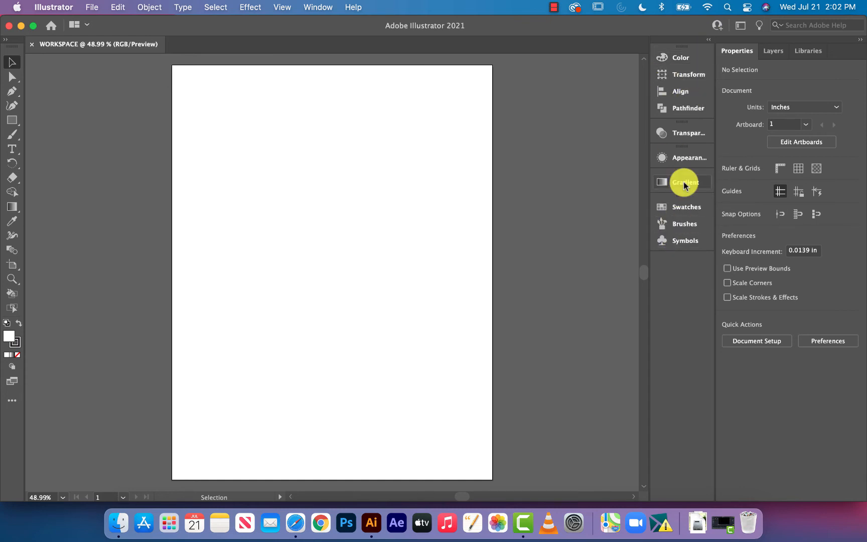
pyautogui.click(307, 6)
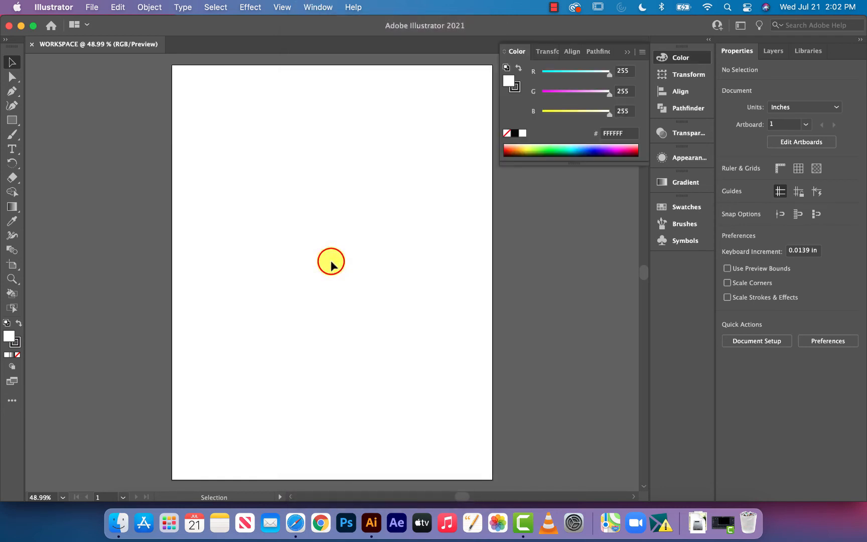
pyautogui.click(685, 60)
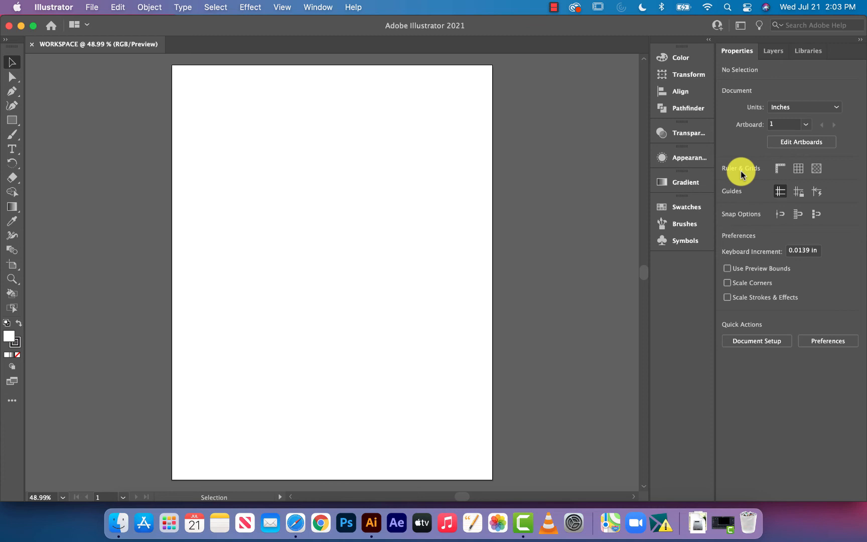
# - Draw a rectangle about 4.85 in wide and 6.26 in high near the middle of the artboard
pyautogui.click(12, 119)
pyautogui.moveTo(246, 138); pyautogui.dragTo(429, 374)
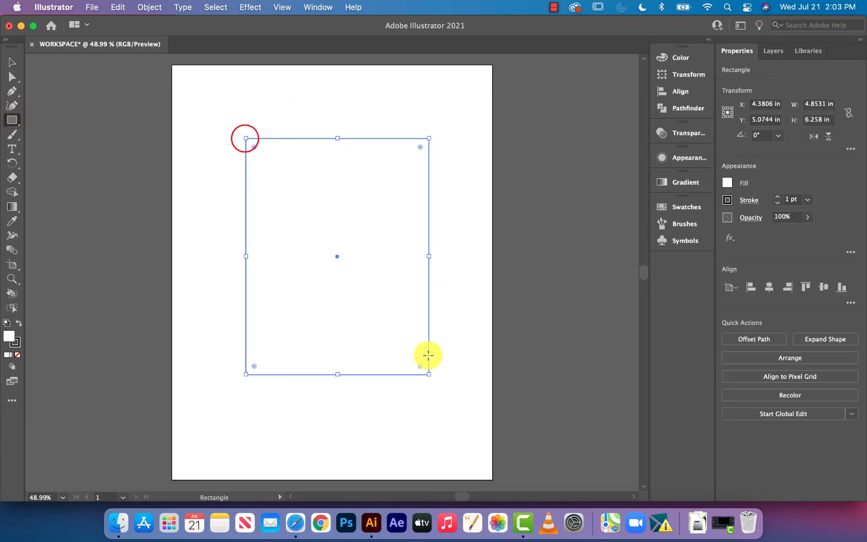
pyautogui.click(732, 133)
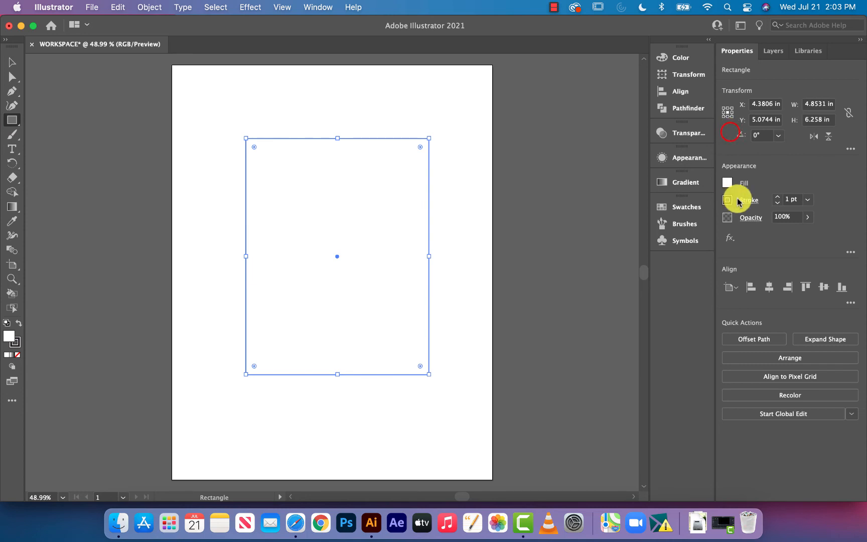
pyautogui.click(771, 159)
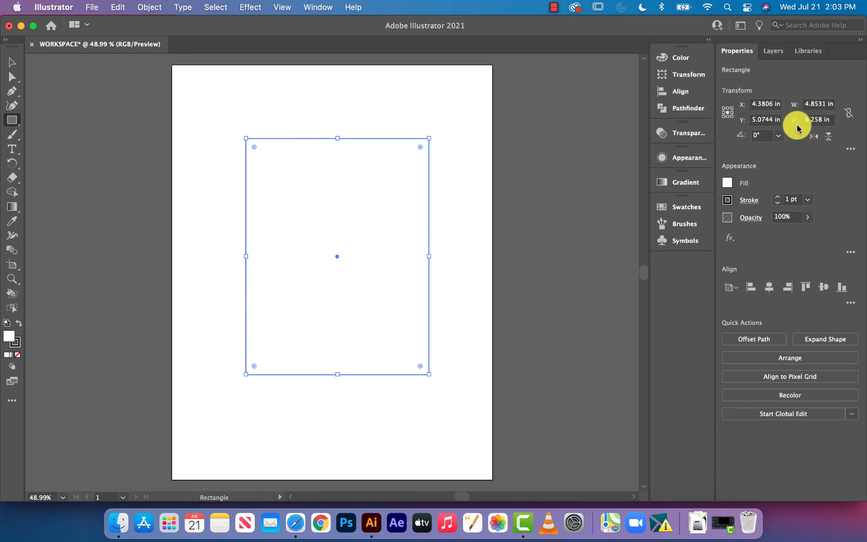
# - Fill the rectangle with red and center it horizontally and vertically on the artboard
pyautogui.click(727, 184)
pyautogui.click(628, 227)
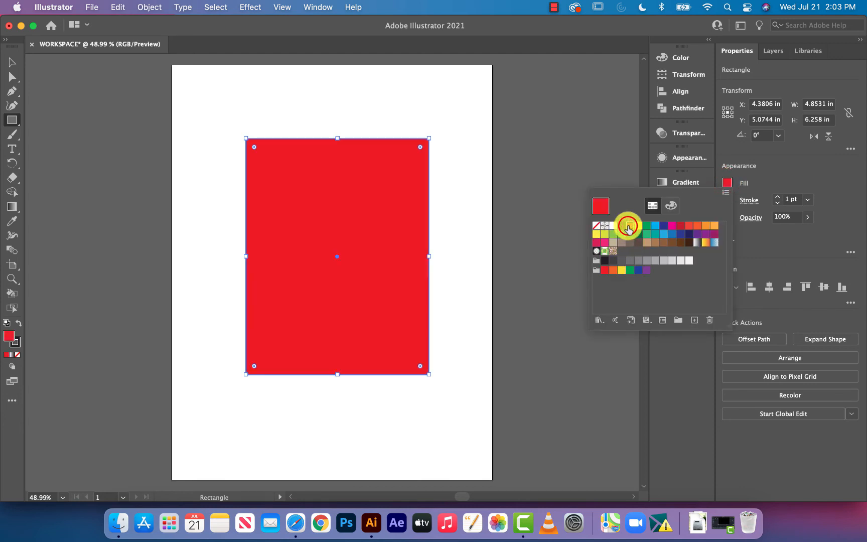
pyautogui.click(769, 164)
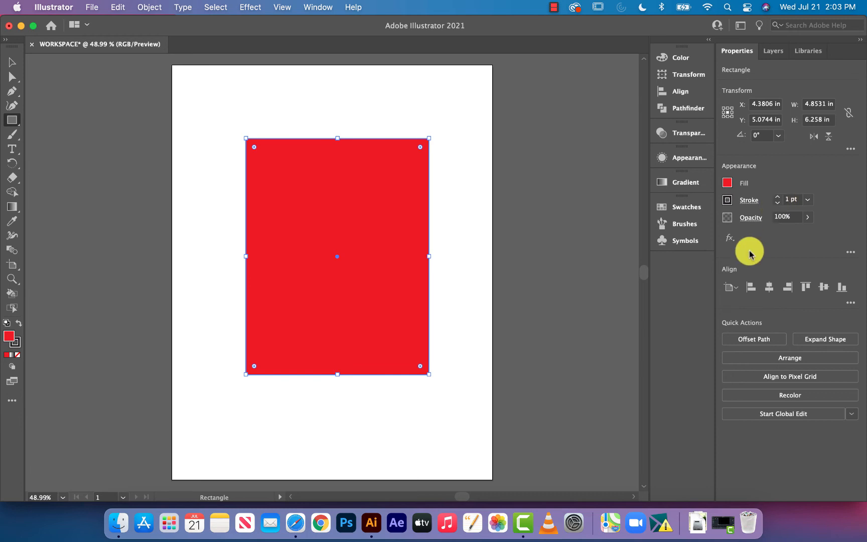
pyautogui.click(769, 286)
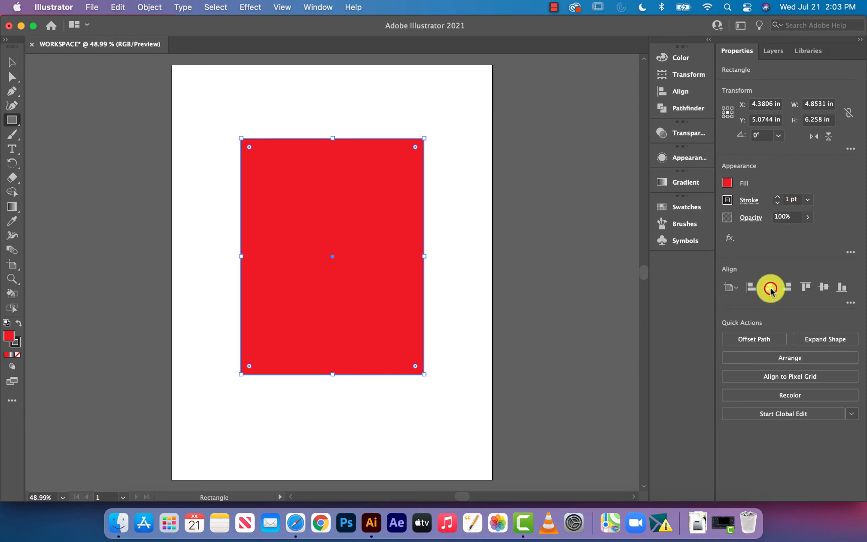
pyautogui.click(823, 287)
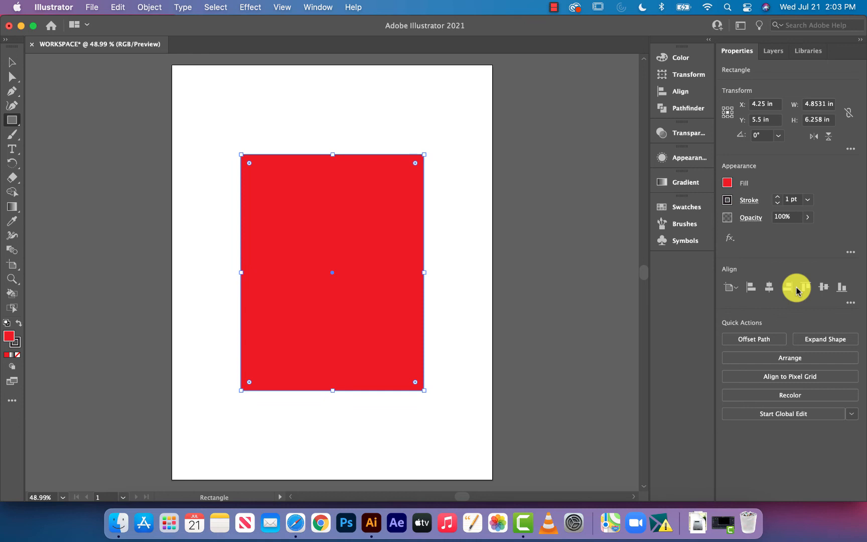
# - Add the placeholder text "Lorem ipsum" above the rectangle at 60 pt with centered paragraph alignment
pyautogui.click(12, 149)
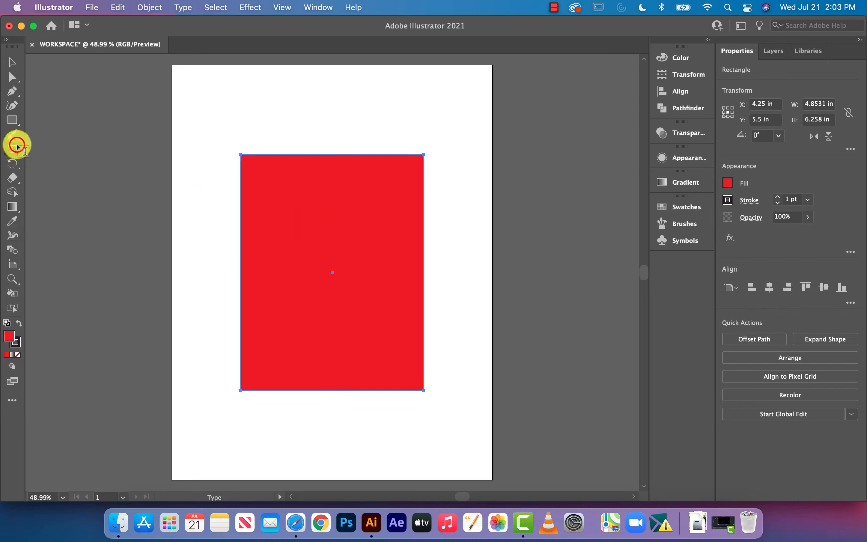
pyautogui.click(324, 110)
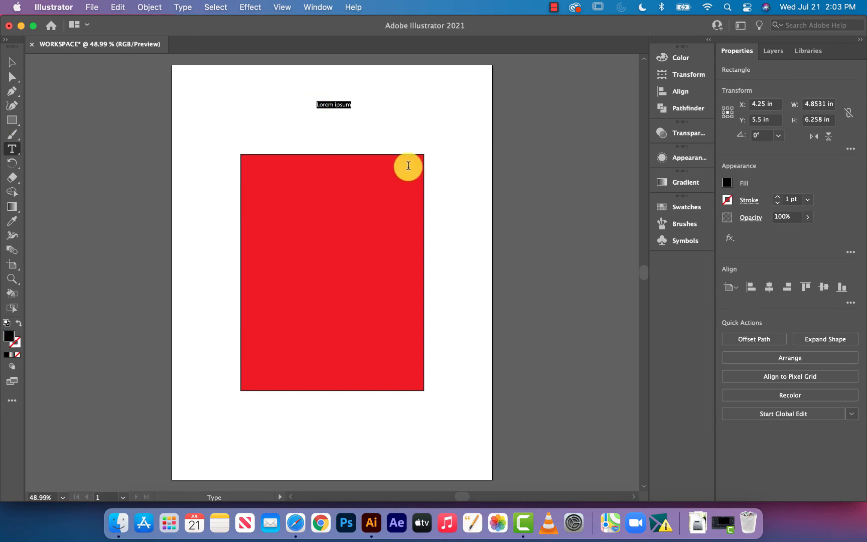
pyautogui.click(12, 62)
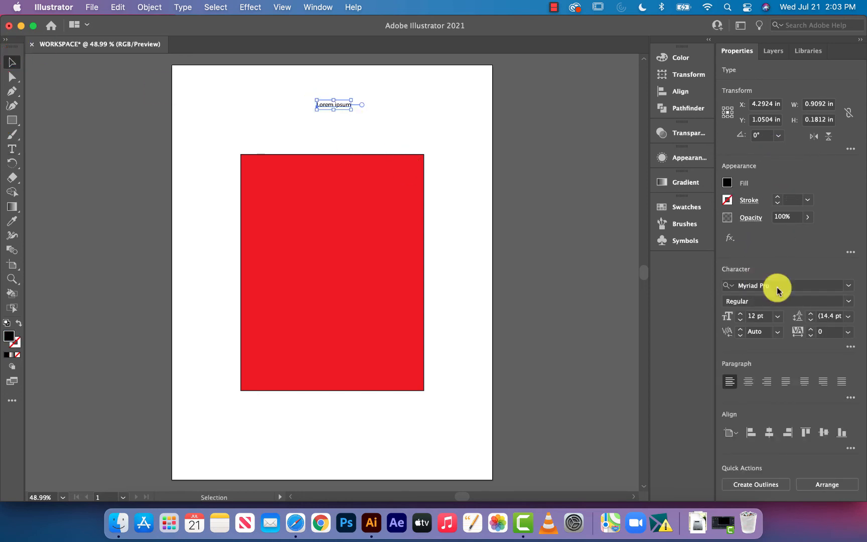
pyautogui.click(741, 314)
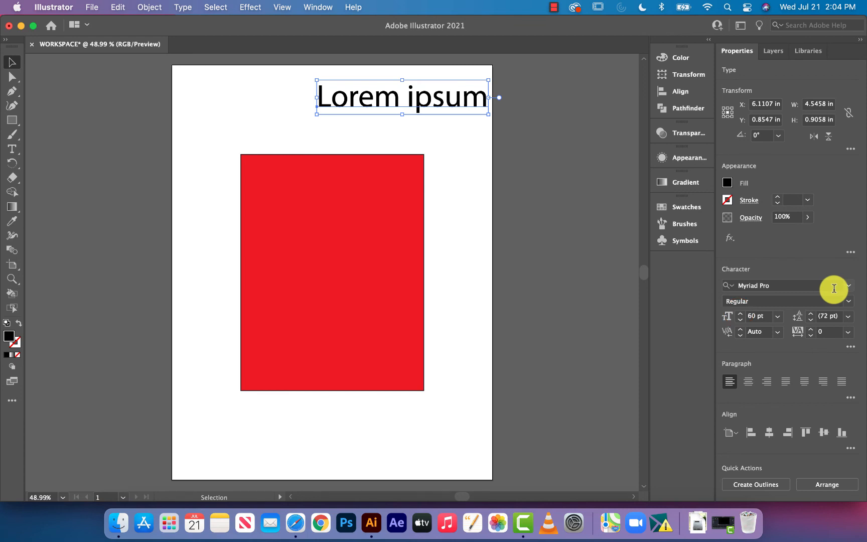
pyautogui.click(749, 382)
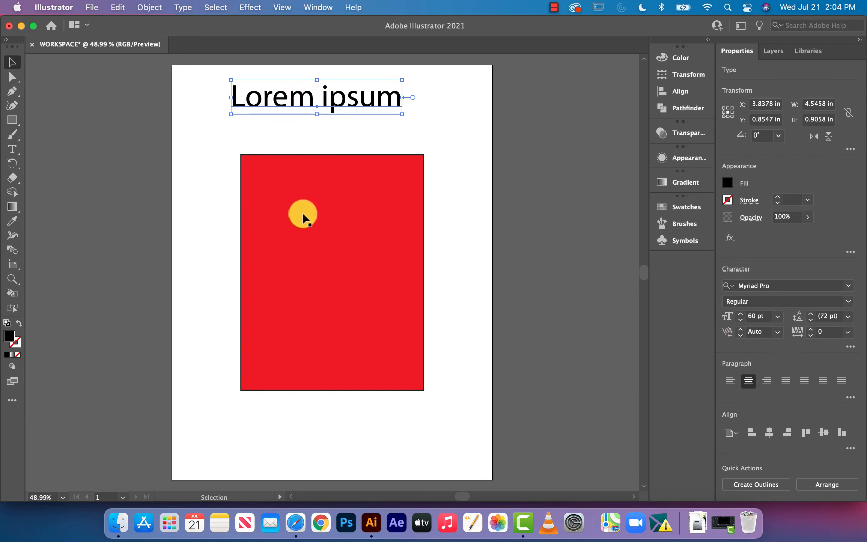
# - Compare the properties offered for the rectangle and the text, and delete the "Lorem ipsum" text
pyautogui.click(303, 215)
pyautogui.click(294, 98)
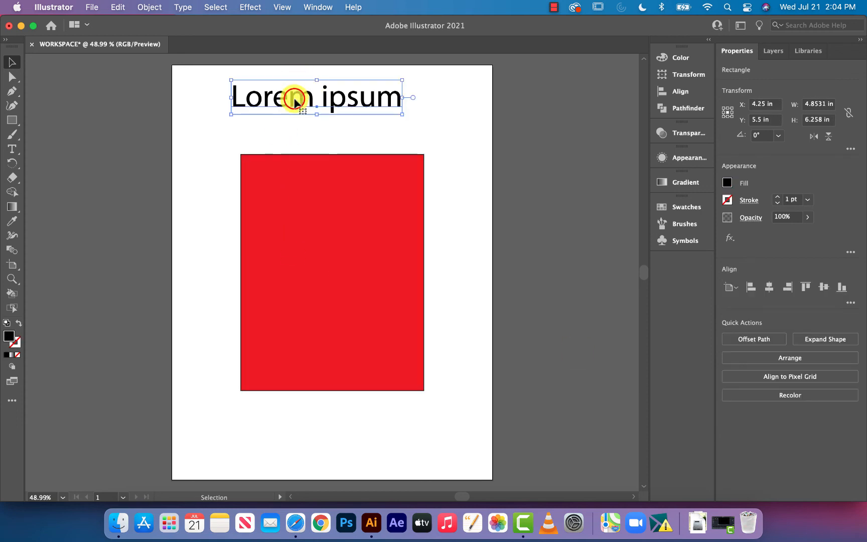
pyautogui.click(311, 179)
pyautogui.click(313, 103)
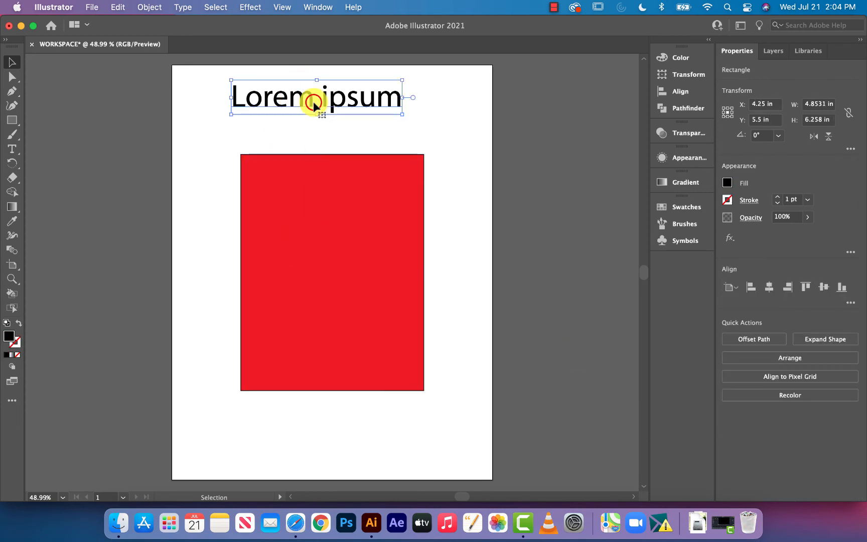
pyautogui.press('Delete')
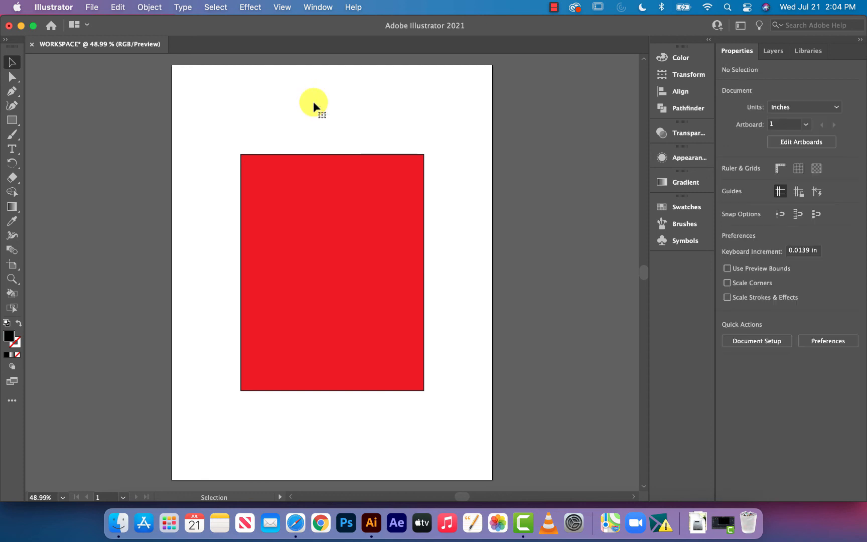
# - Examine the Layers and Libraries panels and return to the document's properties
pyautogui.click(770, 51)
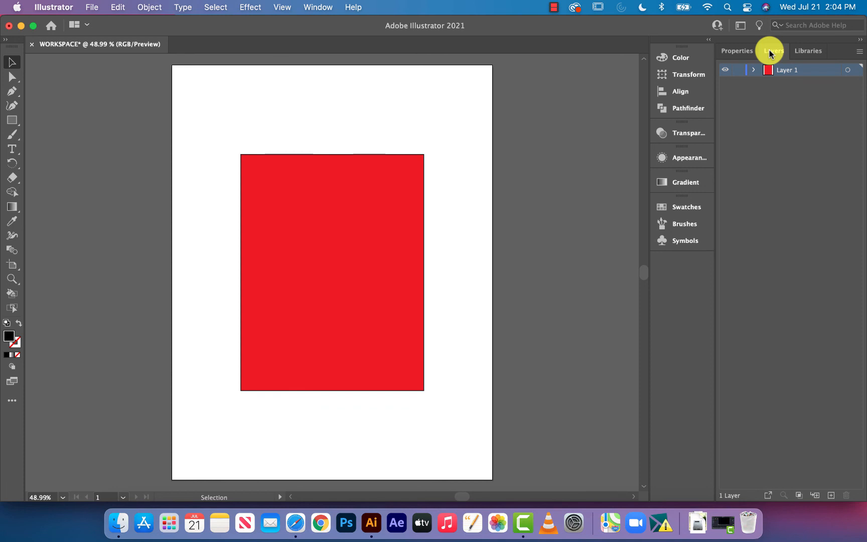
pyautogui.click(732, 48)
pyautogui.click(770, 49)
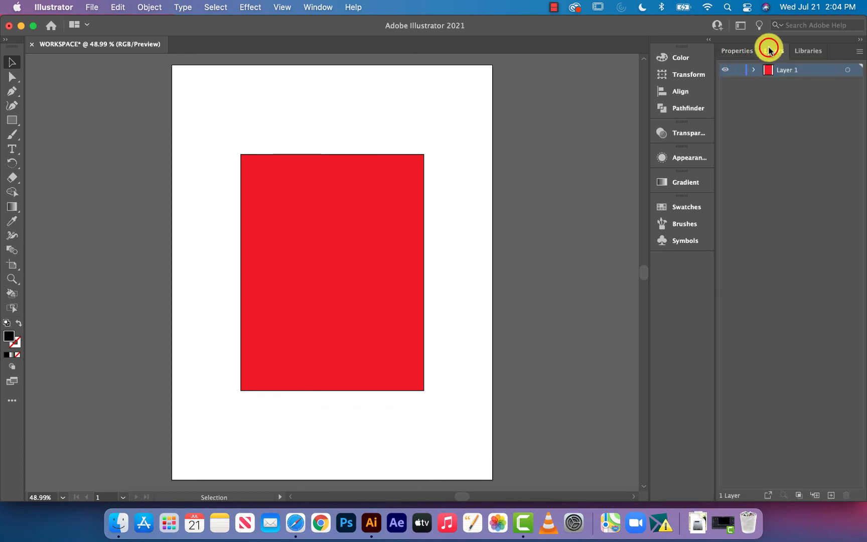
pyautogui.click(809, 50)
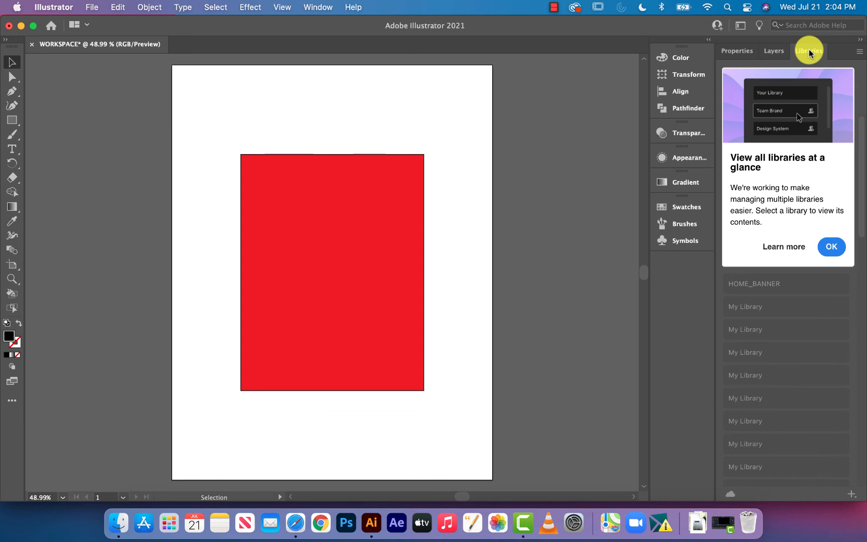
pyautogui.click(774, 50)
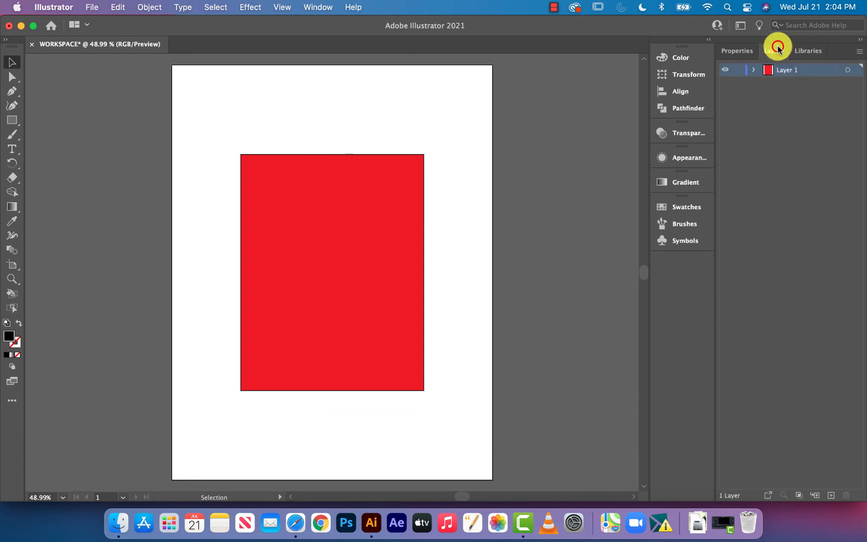
pyautogui.click(741, 50)
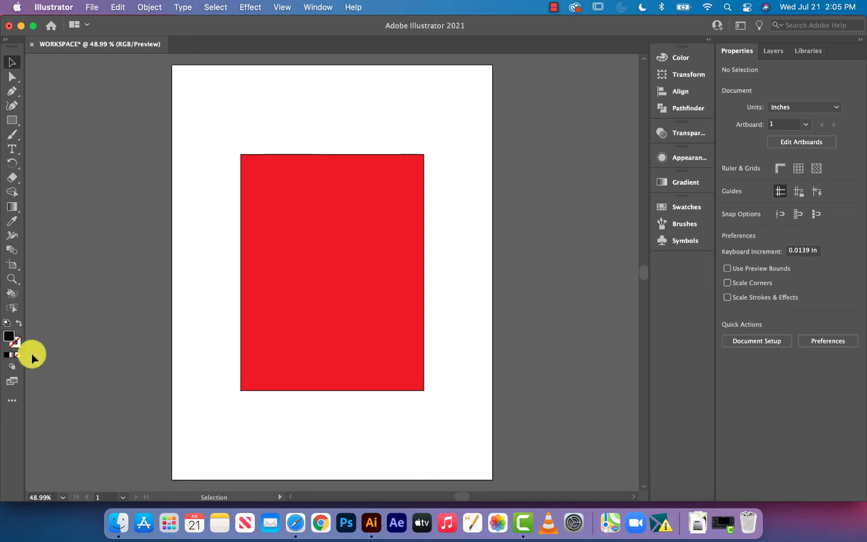
# - Review the preset zoom levels, then zoom in on the artboard to 66.67% and back out to 50%
pyautogui.click(64, 499)
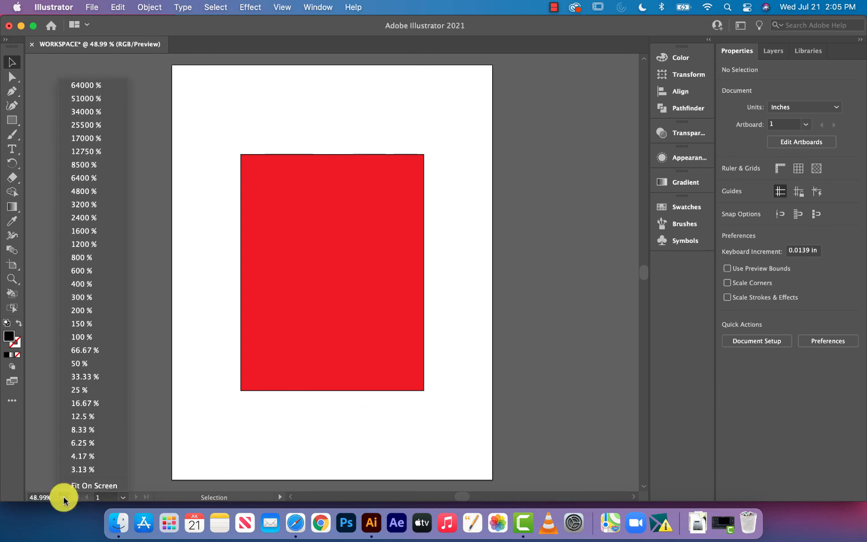
pyautogui.click(63, 498)
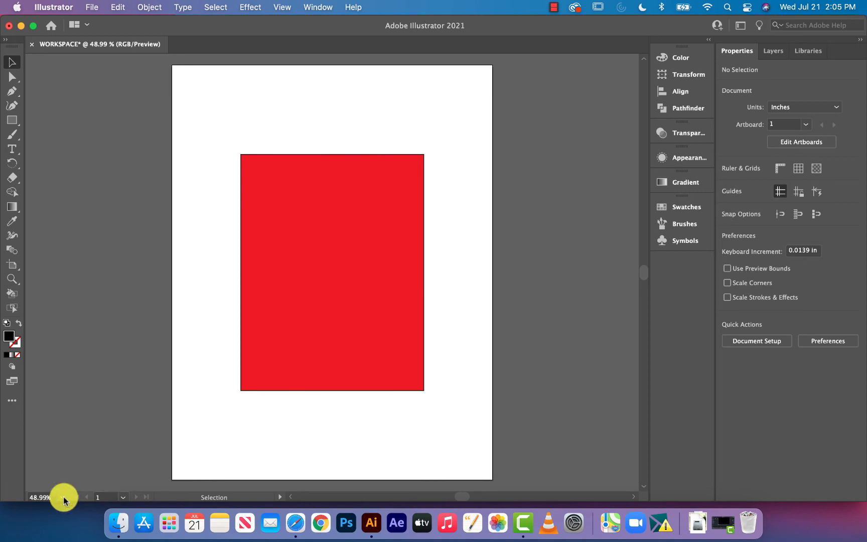
pyautogui.press('super+equal')
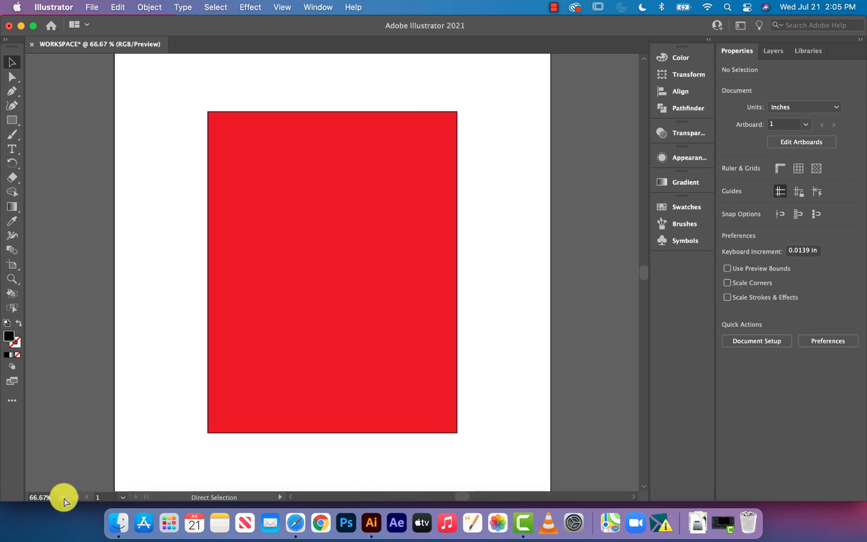
pyautogui.press('super+minus')
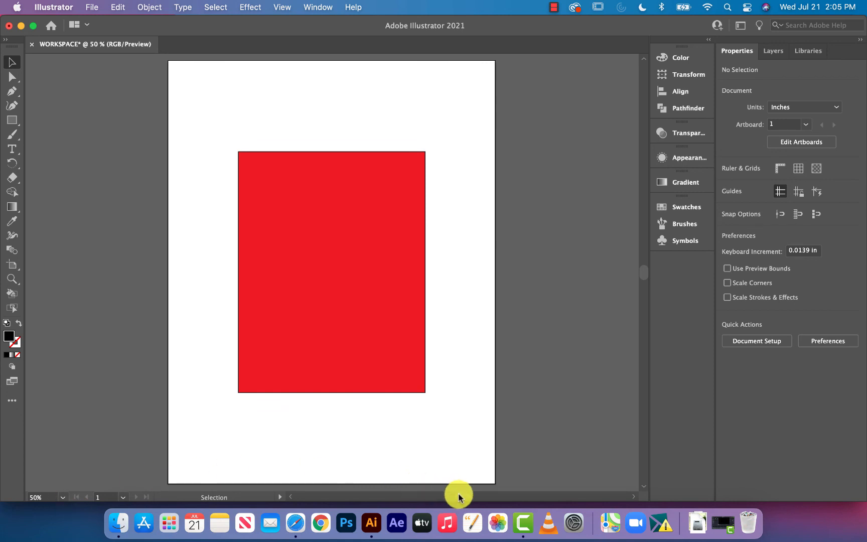
# - Scroll the canvas horizontally until the artboard is out of view, and bring the artboard back near the center
pyautogui.moveTo(462, 496)
pyautogui.mouseDown()
pyautogui.moveTo(440, 497)
pyautogui.moveTo(472, 494)
pyautogui.moveTo(458, 498)
pyautogui.mouseUp()
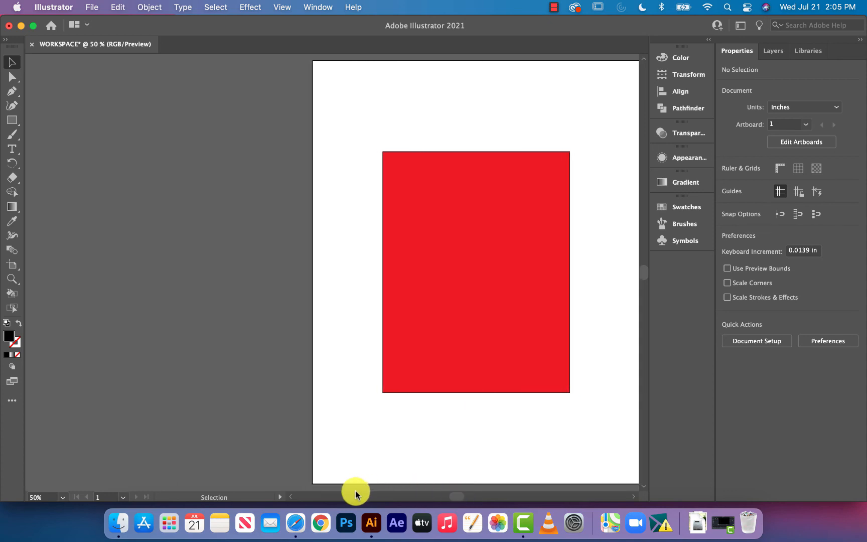
pyautogui.click(342, 496)
pyautogui.click(342, 496)
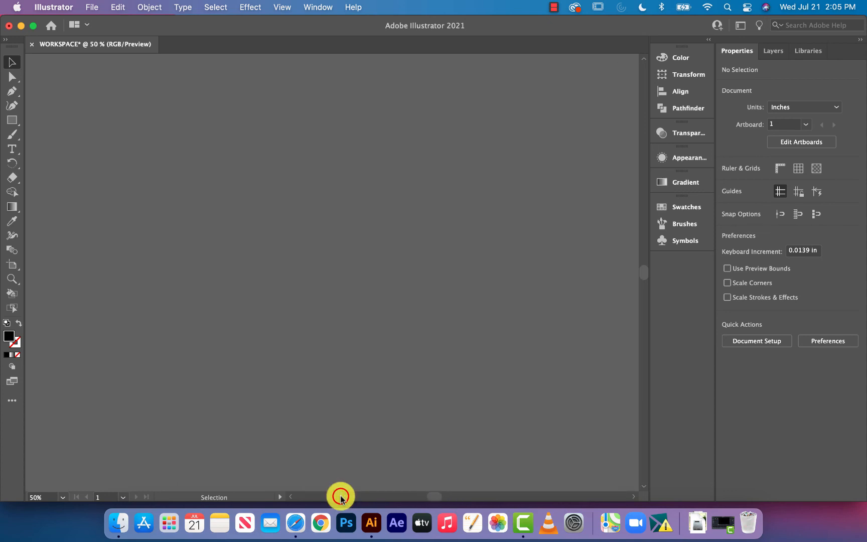
pyautogui.moveTo(432, 497); pyautogui.dragTo(459, 502)
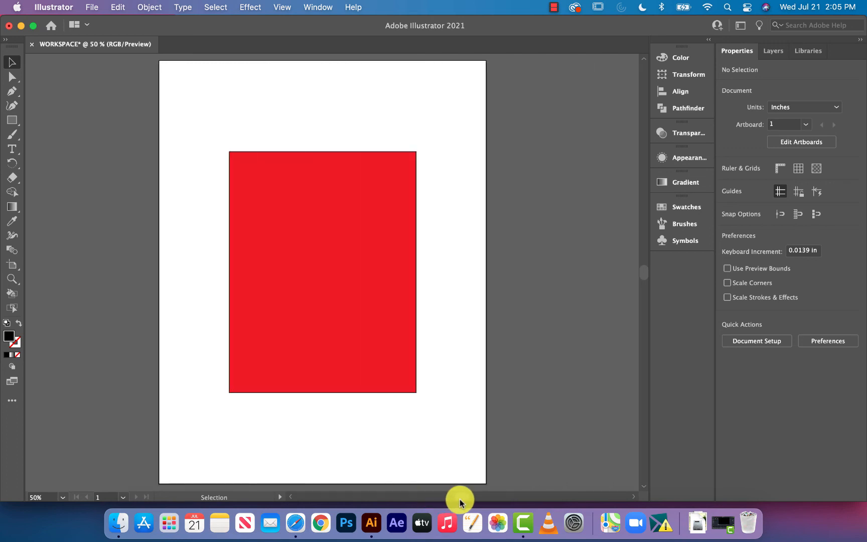